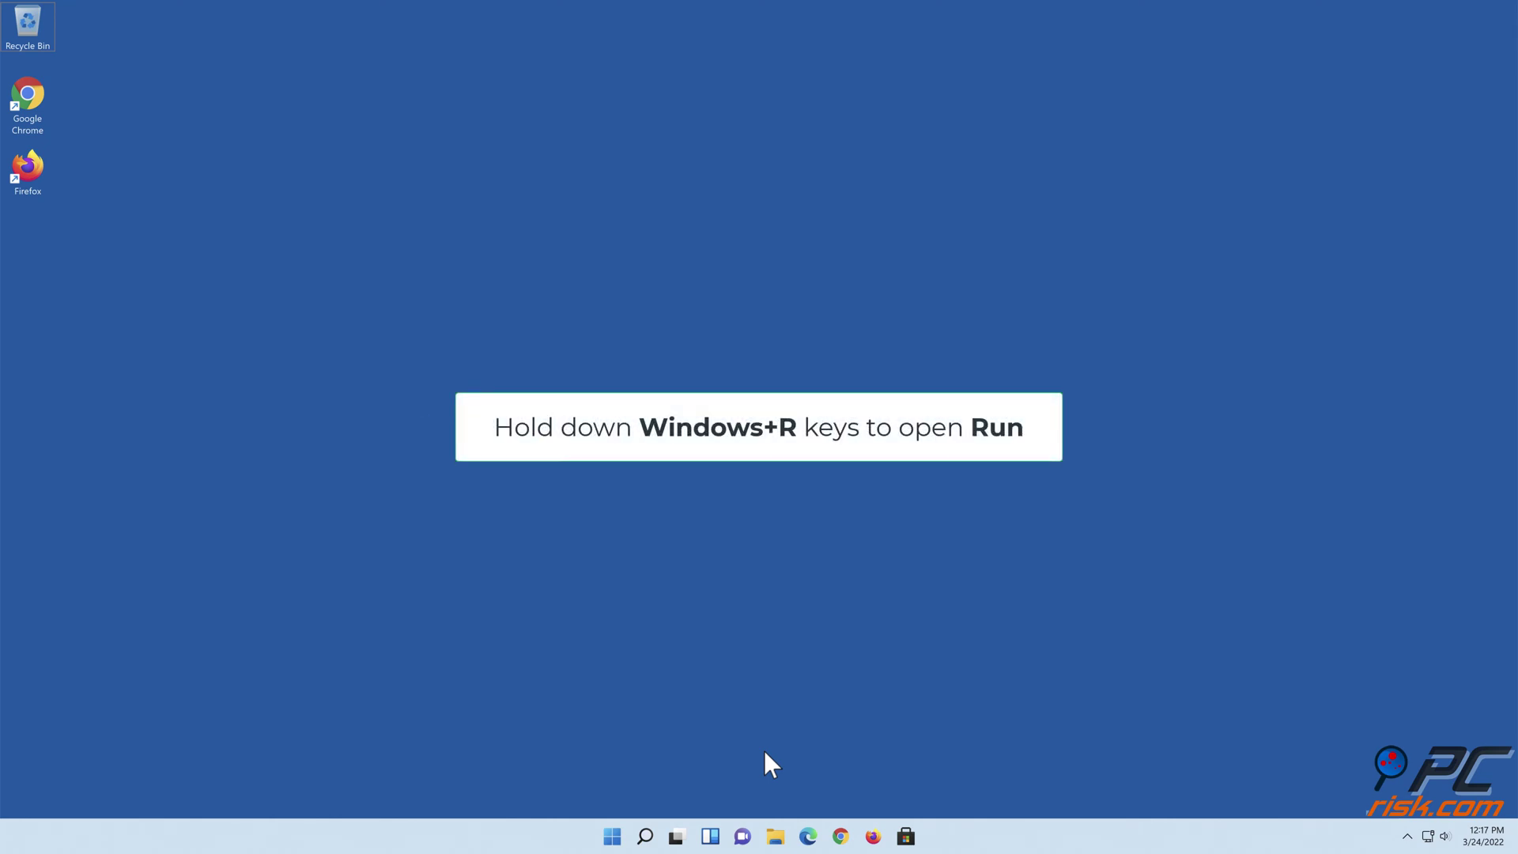
Run 'msdt.exe /id printerdiagnostic' from the Run dialog to start the Printer troubleshooter.
key("super+r")
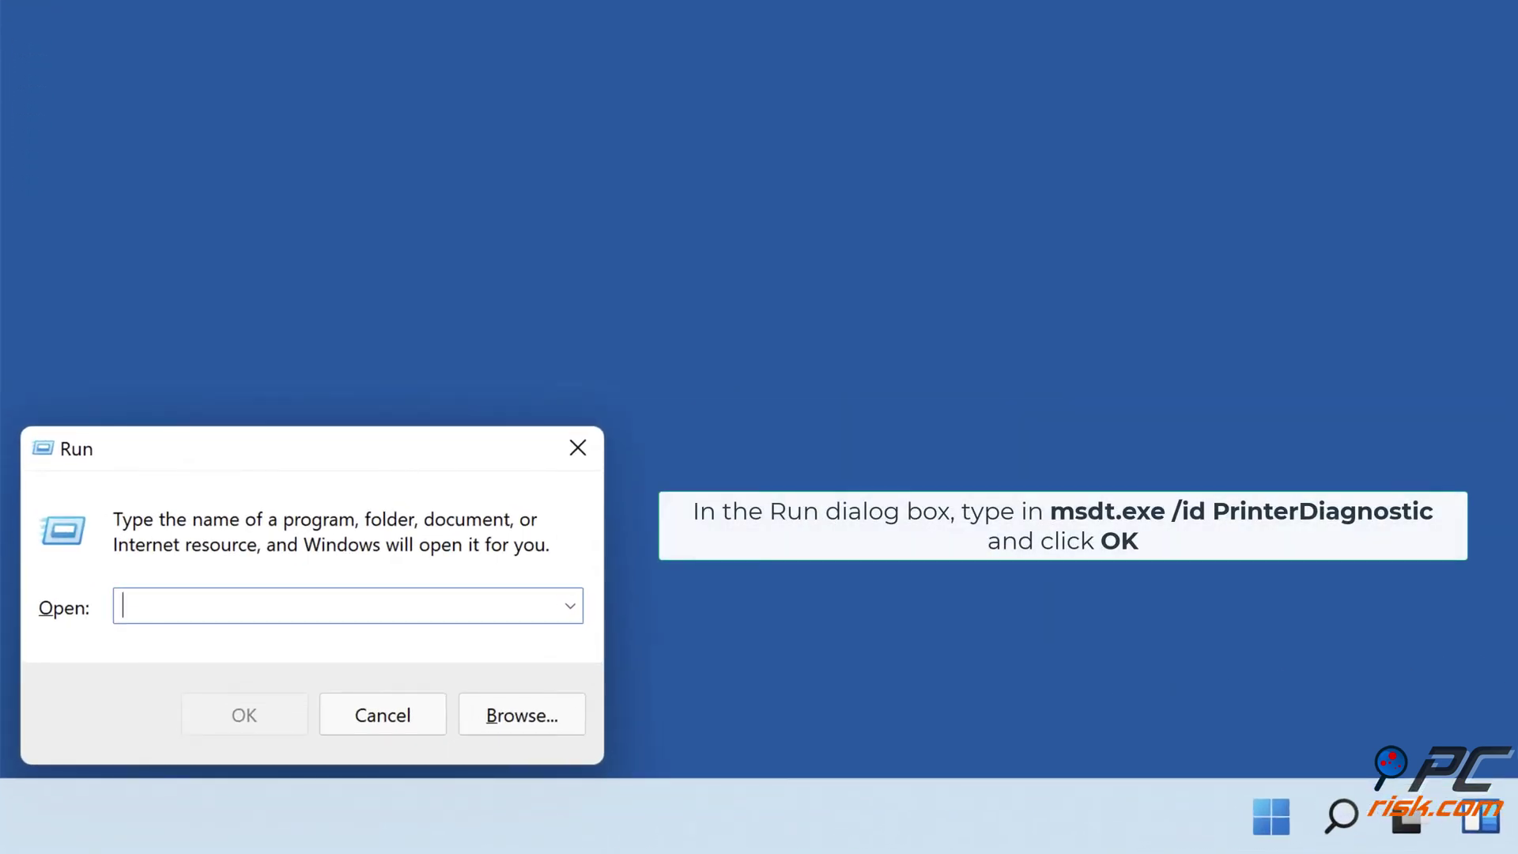
type("msdt.exe /id printerdia")
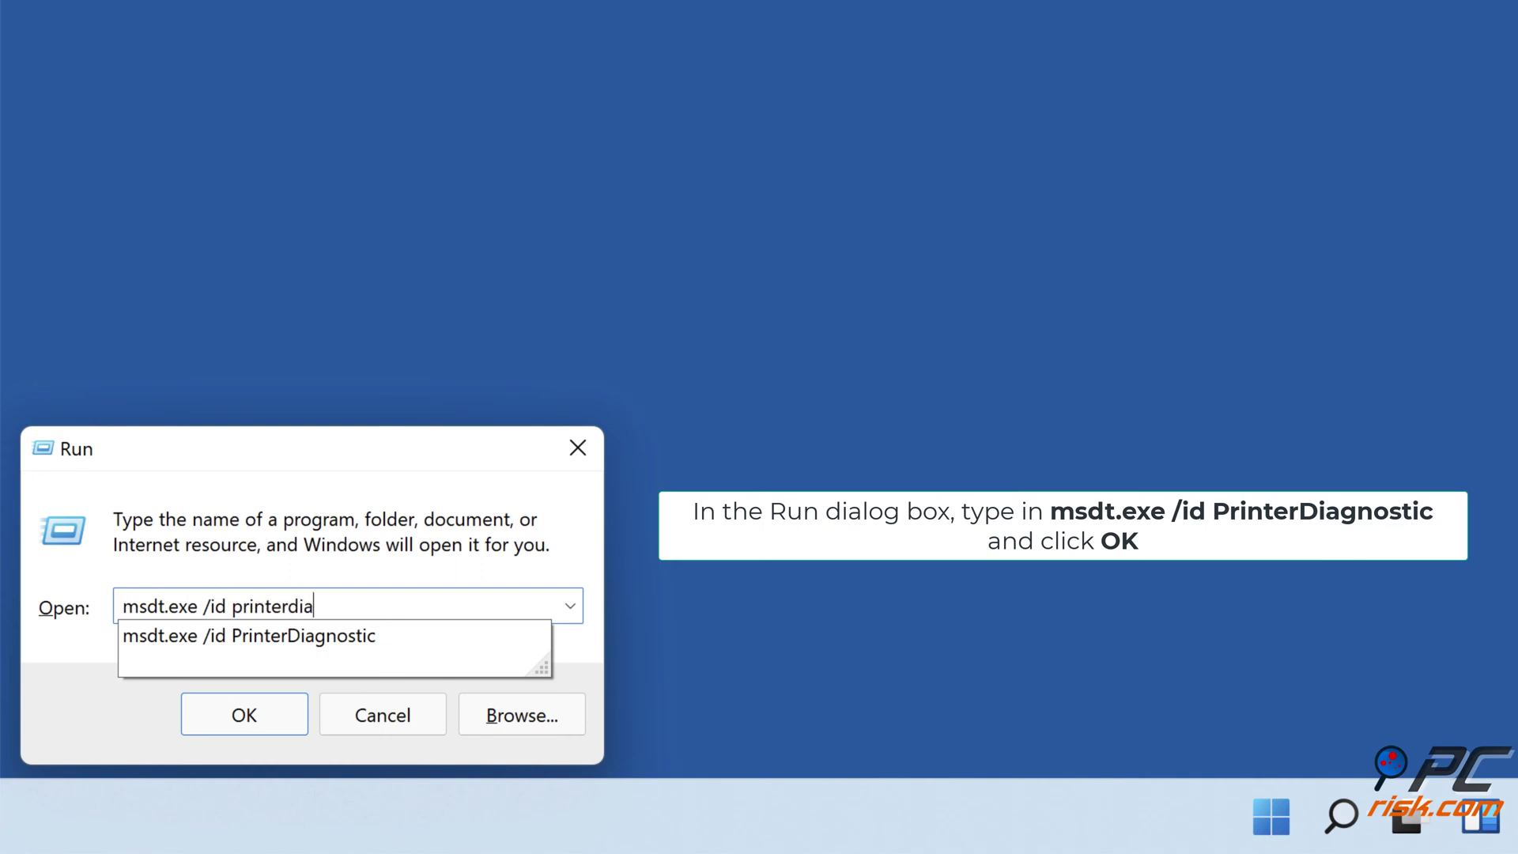
type("gnostic")
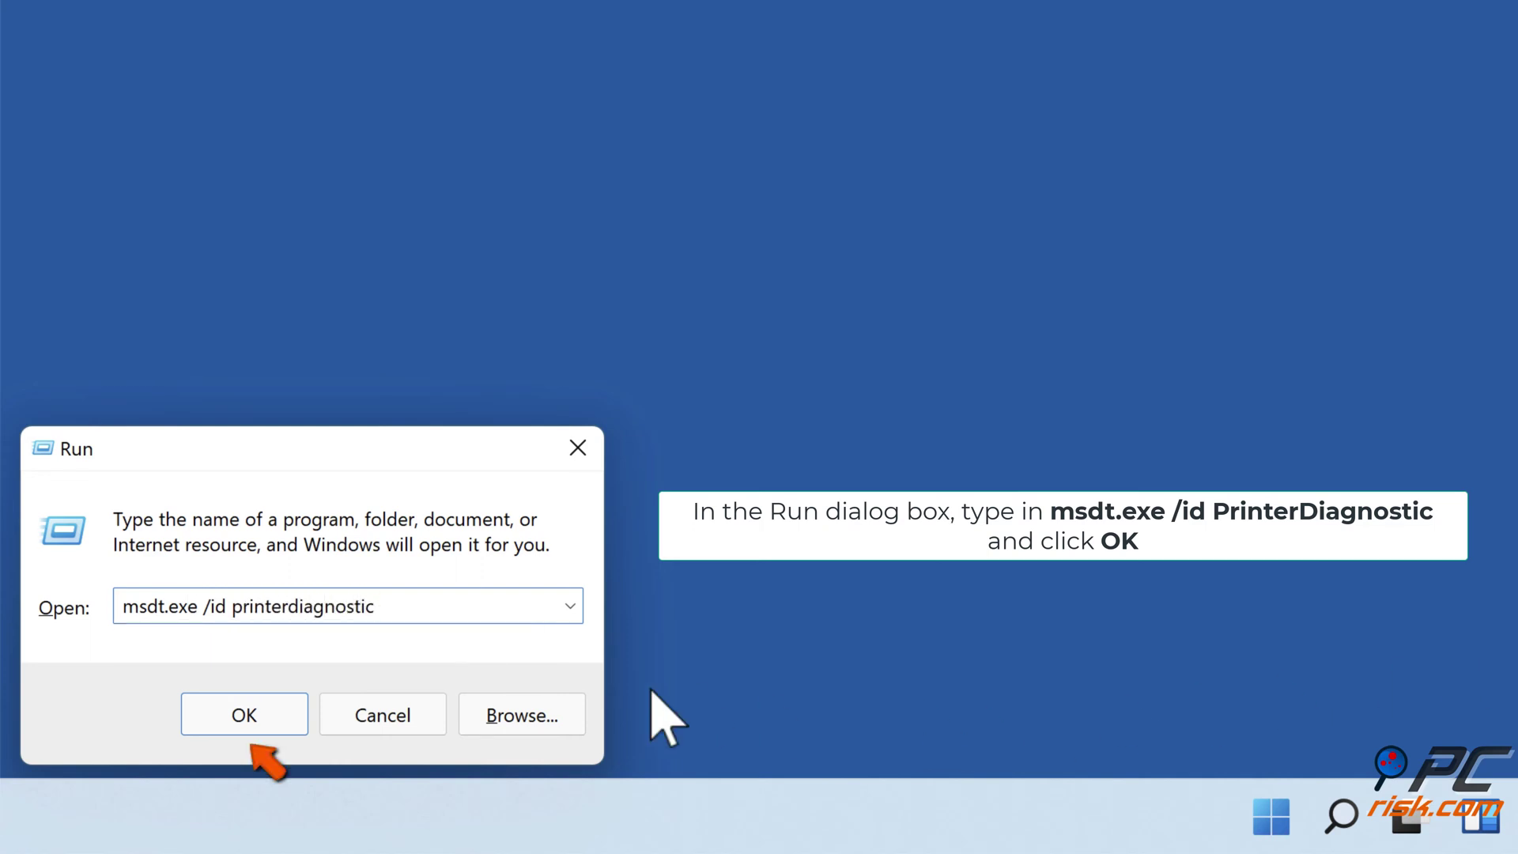
left_click(252, 730)
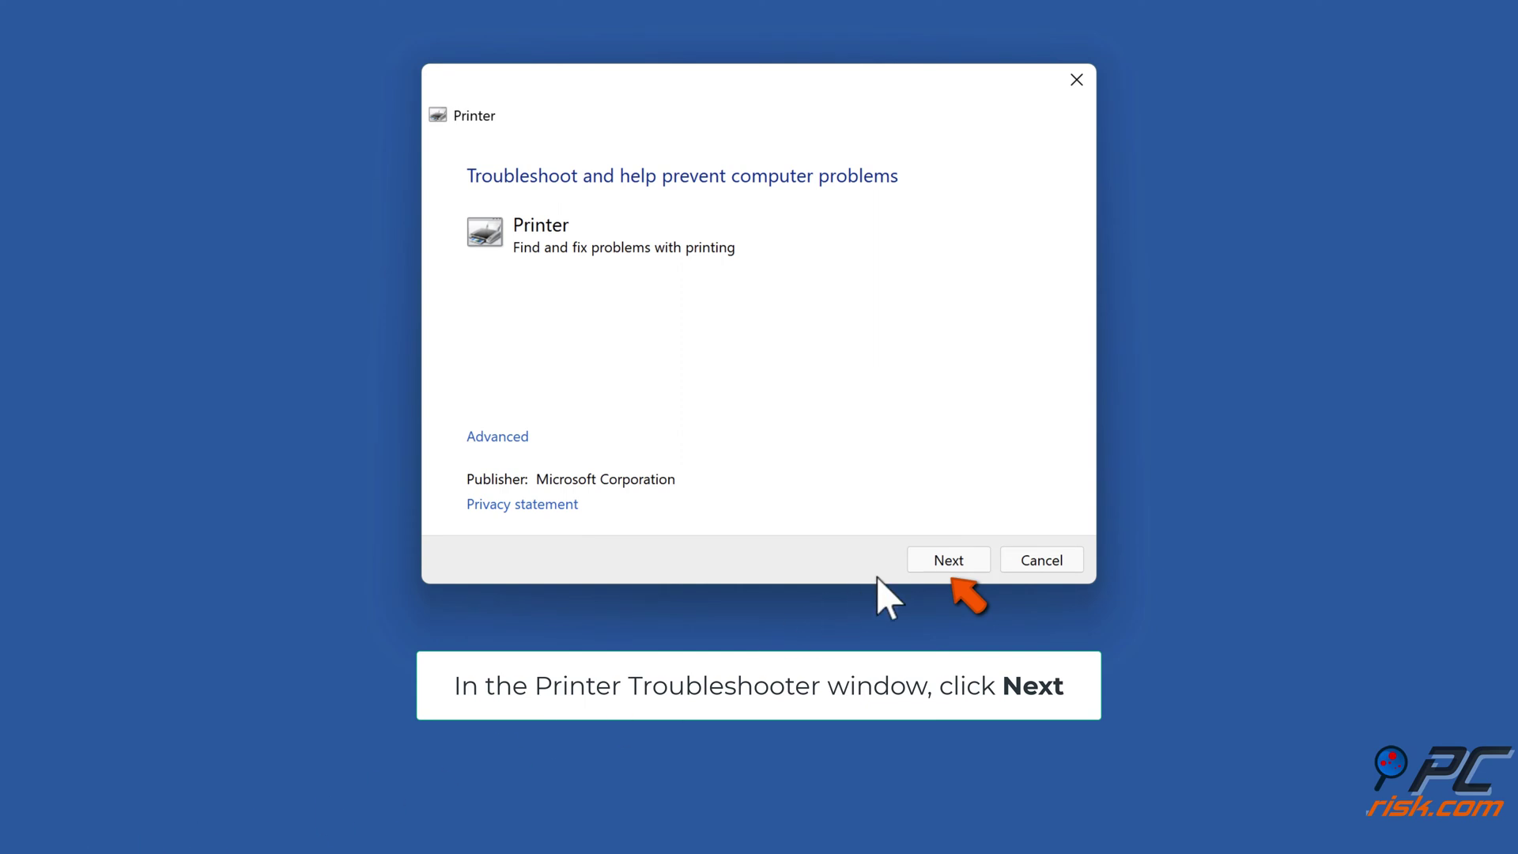
Troubleshoot the HP Smart Tank 510 series and close the troubleshooter after no problem is found.
left_click(948, 569)
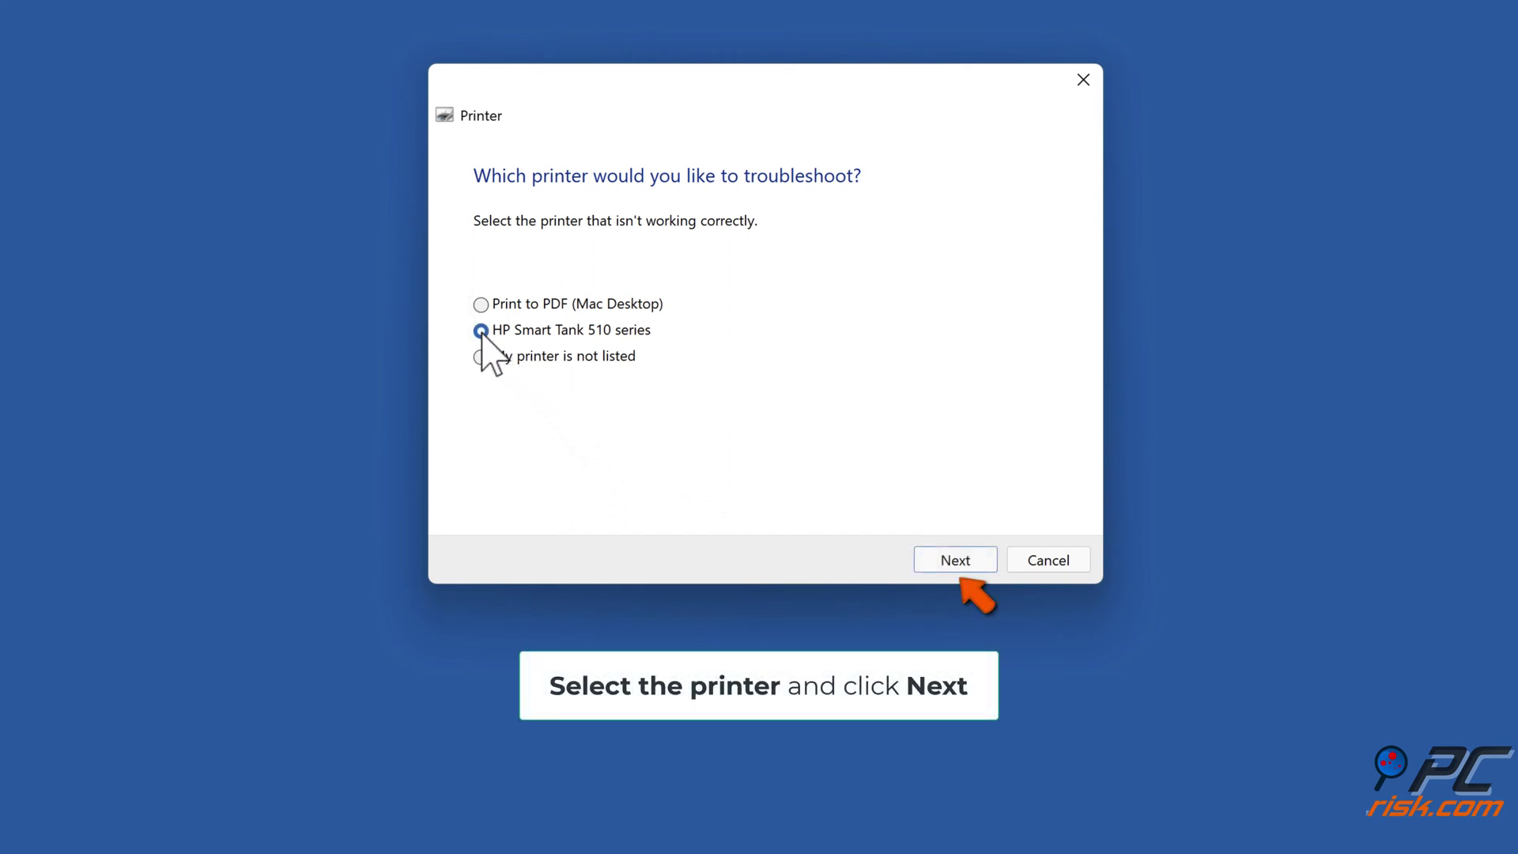
left_click(956, 571)
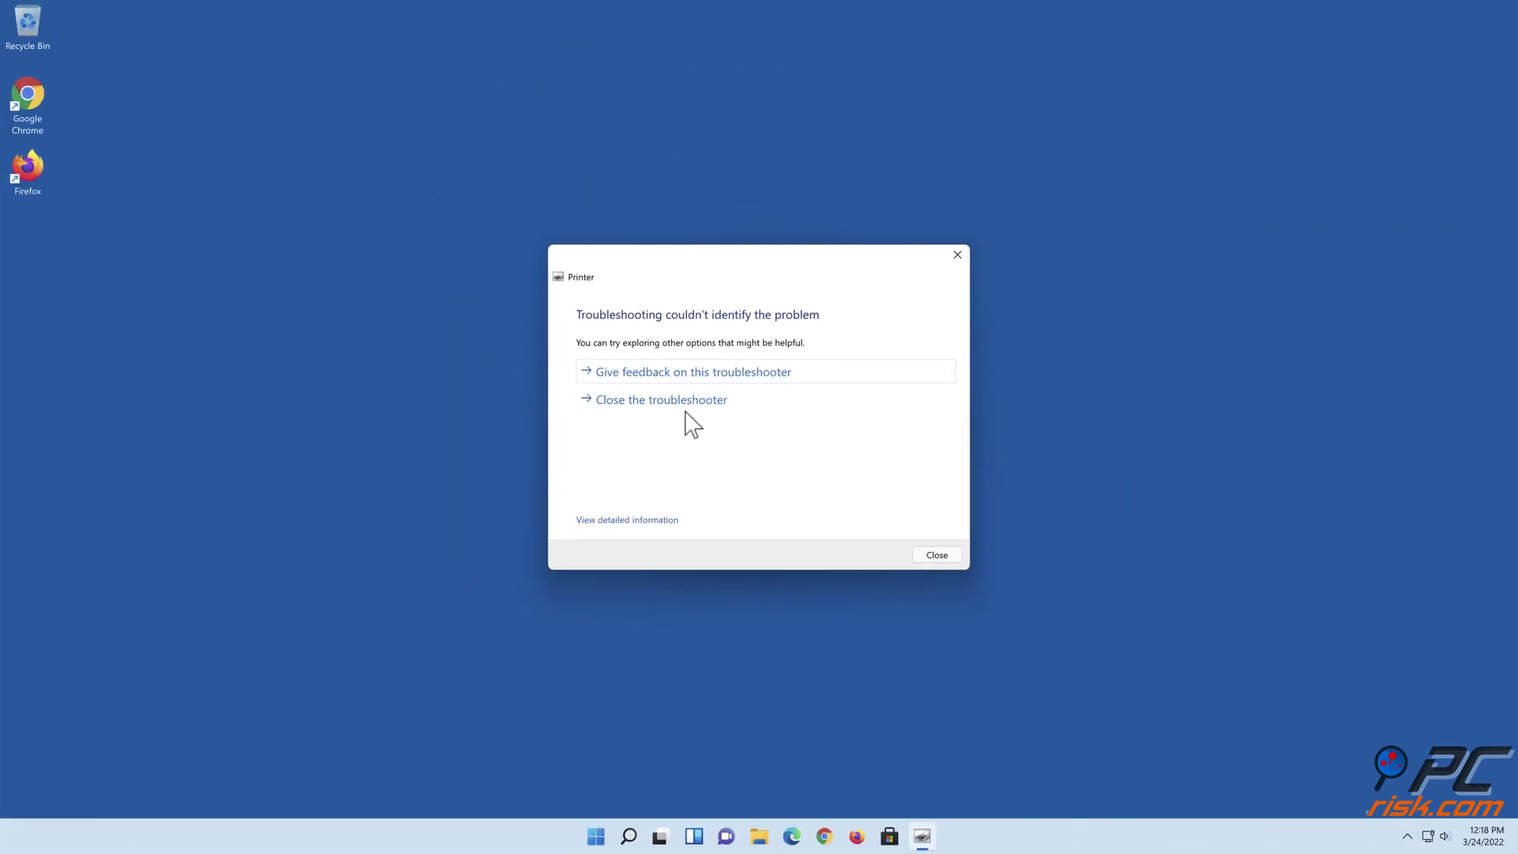
left_click(674, 405)
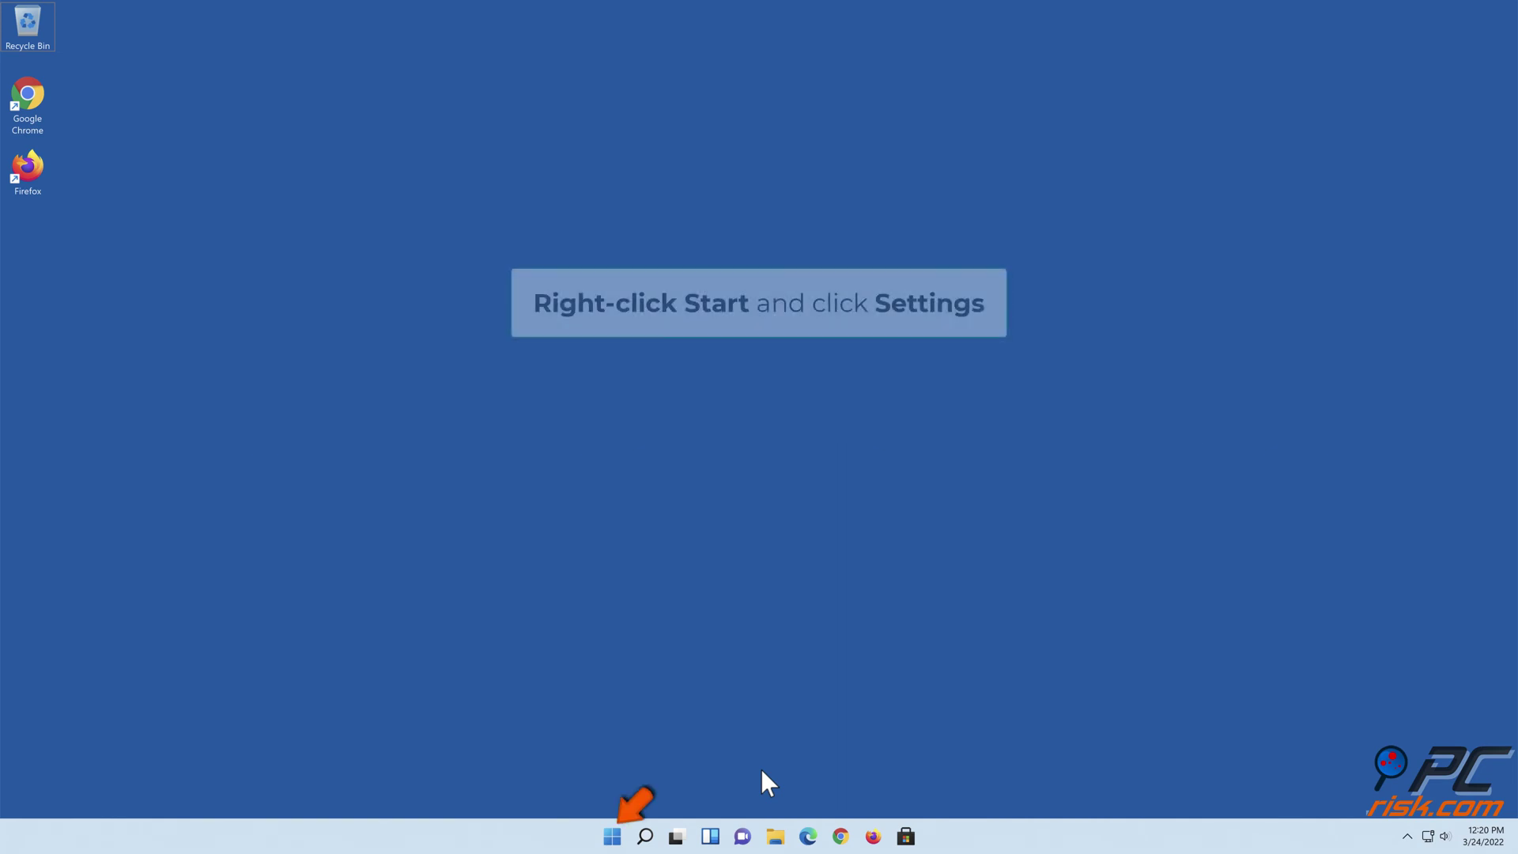
Open Settings from the Start context menu and go to Bluetooth & devices.
right_click(612, 839)
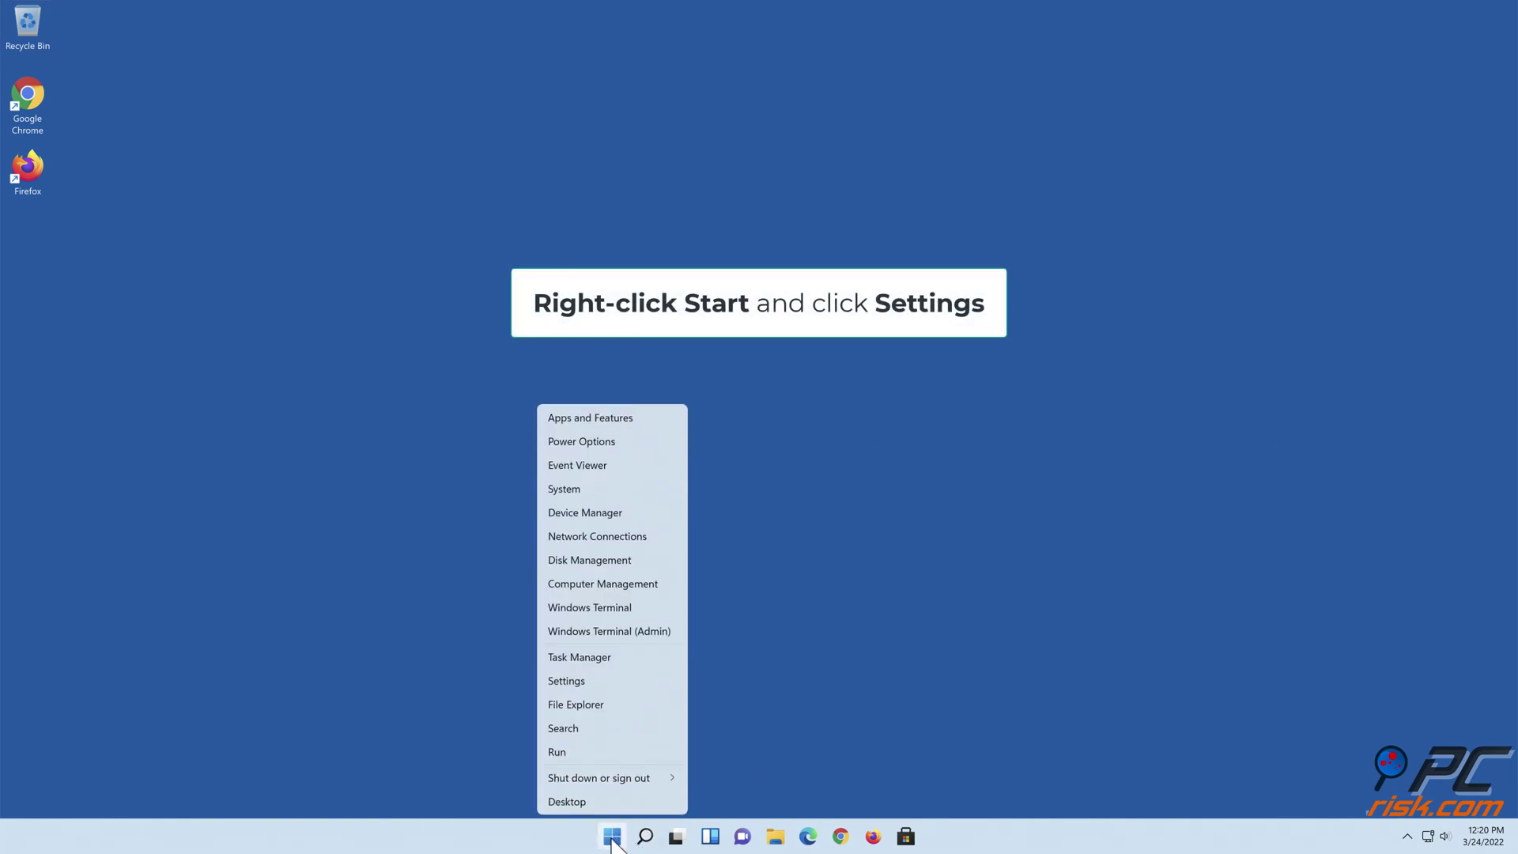
left_click(566, 681)
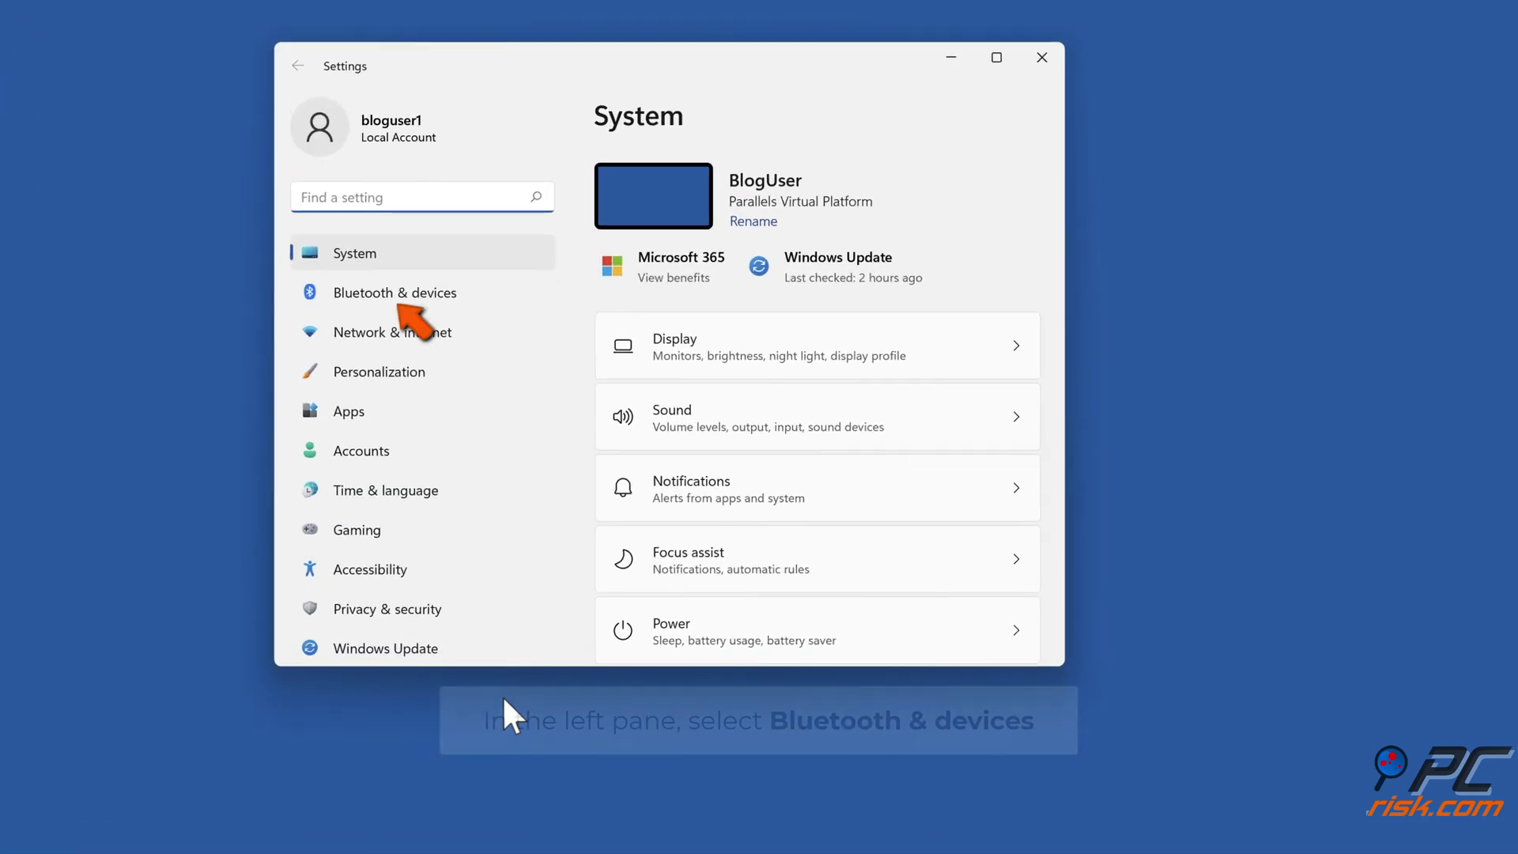
left_click(404, 300)
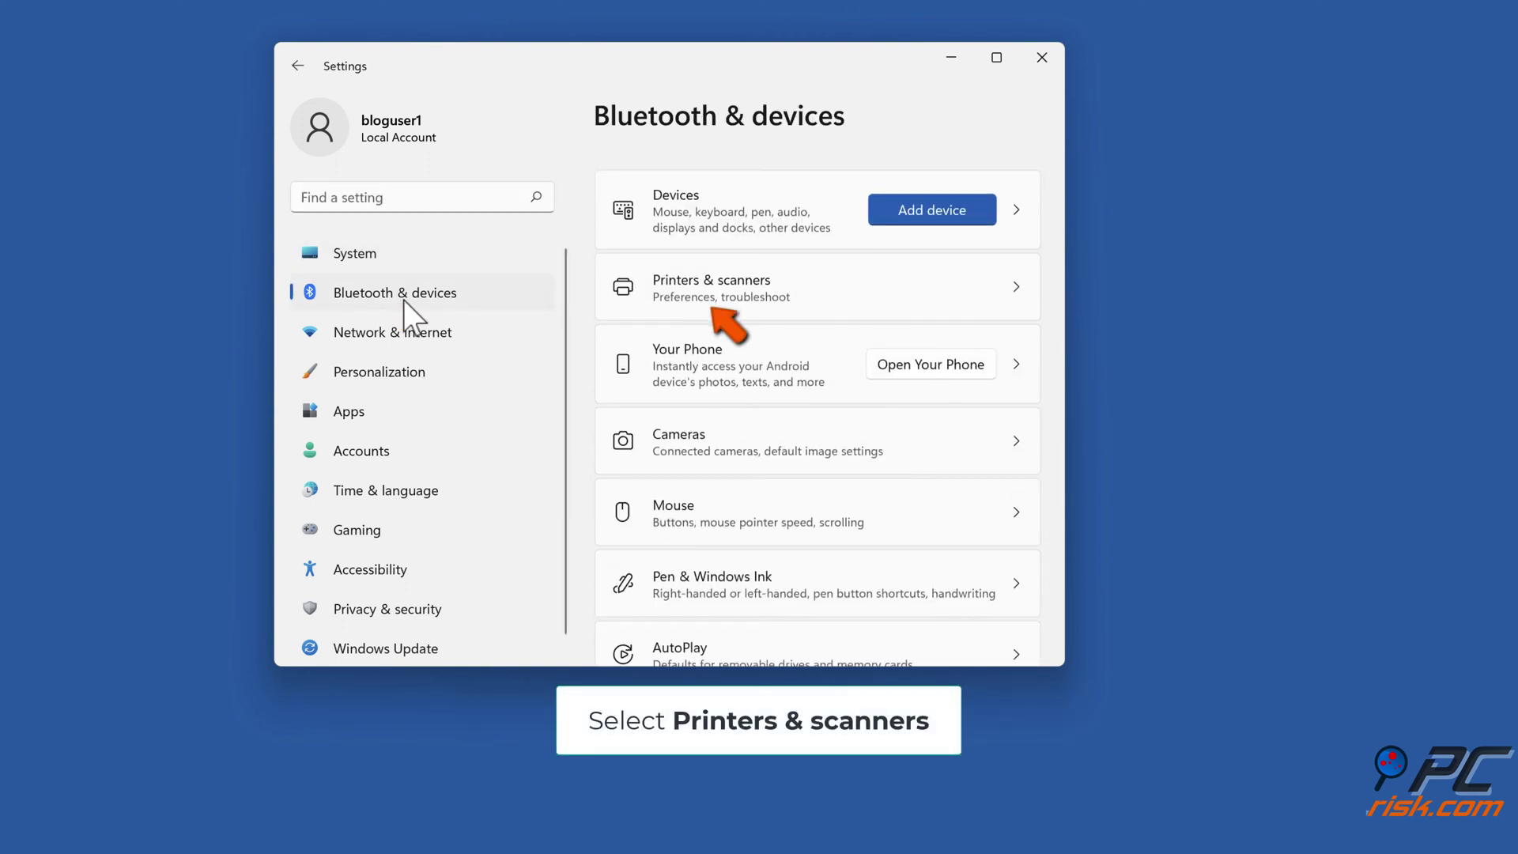
Turn off 'Let Windows manage my default printer' in Printers & scanners.
left_click(706, 306)
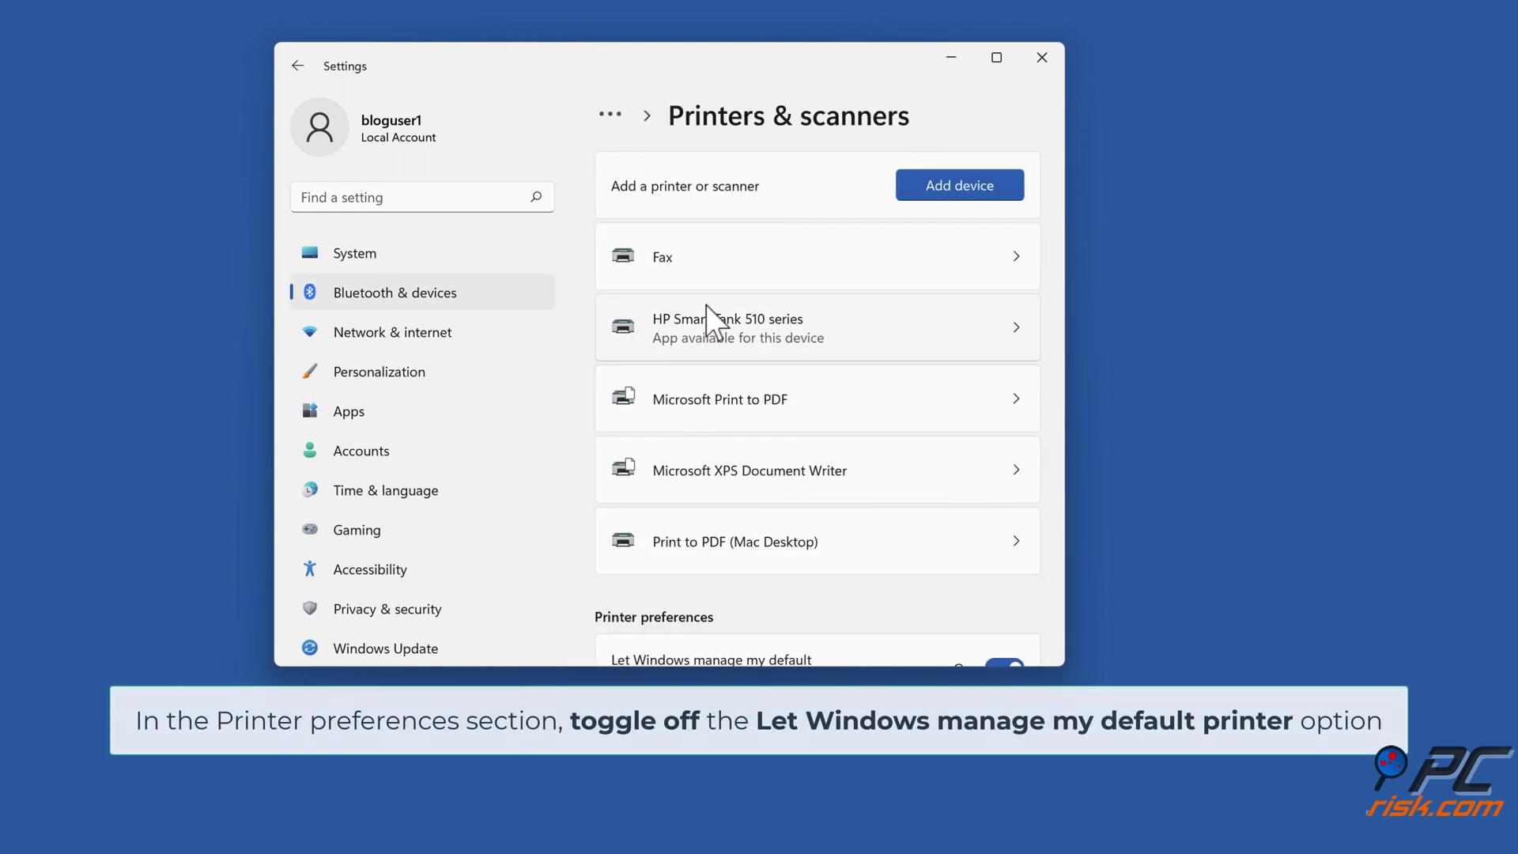
scroll(980, 347, "down", 3)
scroll(961, 354, "down", 1)
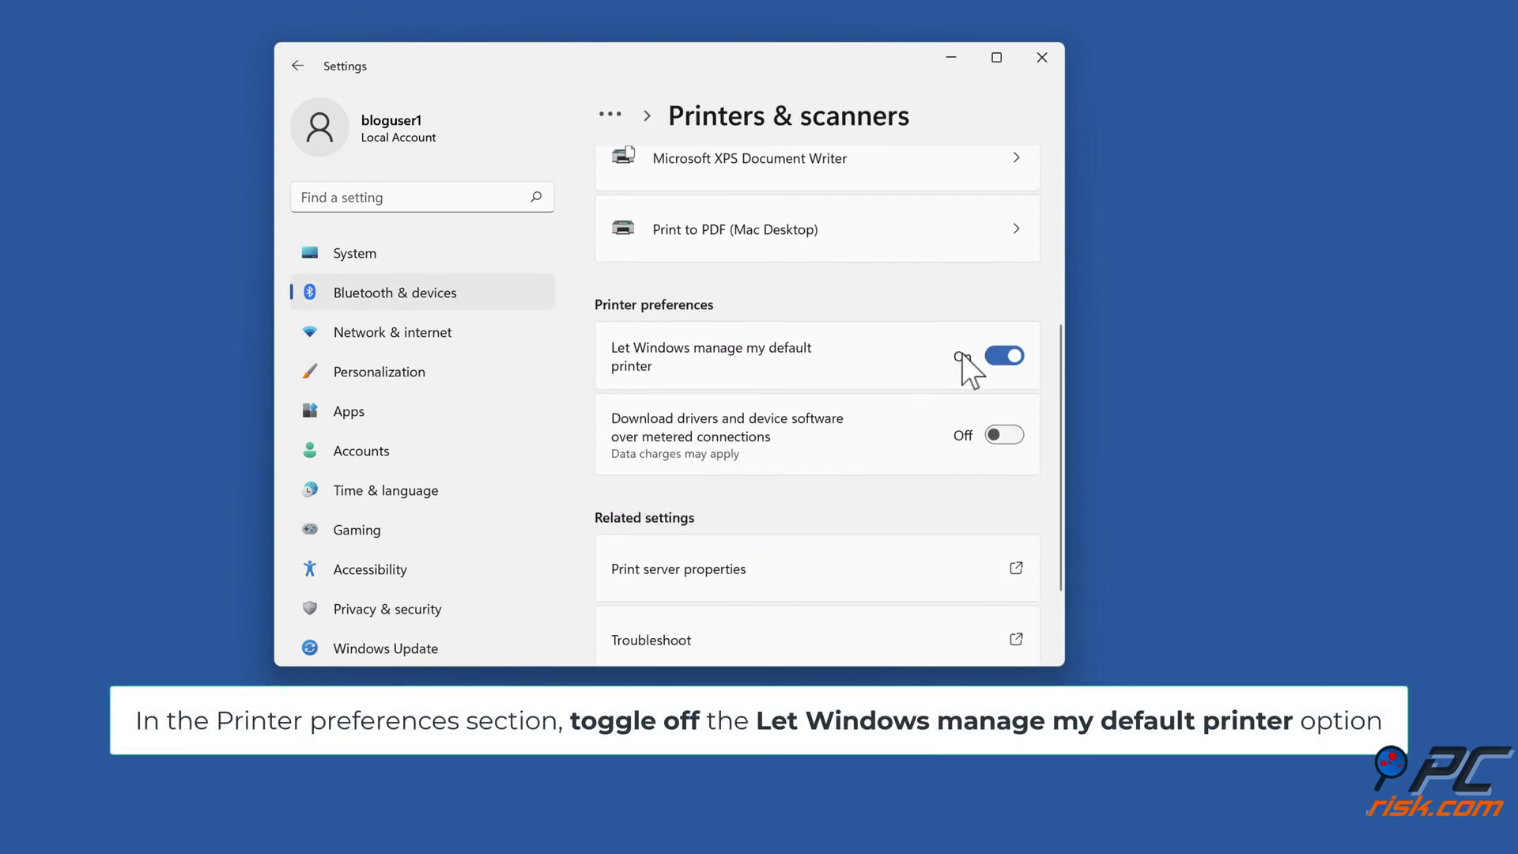
left_click(1012, 361)
Make the HP Smart Tank 510 series the default printer and close Settings.
scroll(1012, 361, "up", 1)
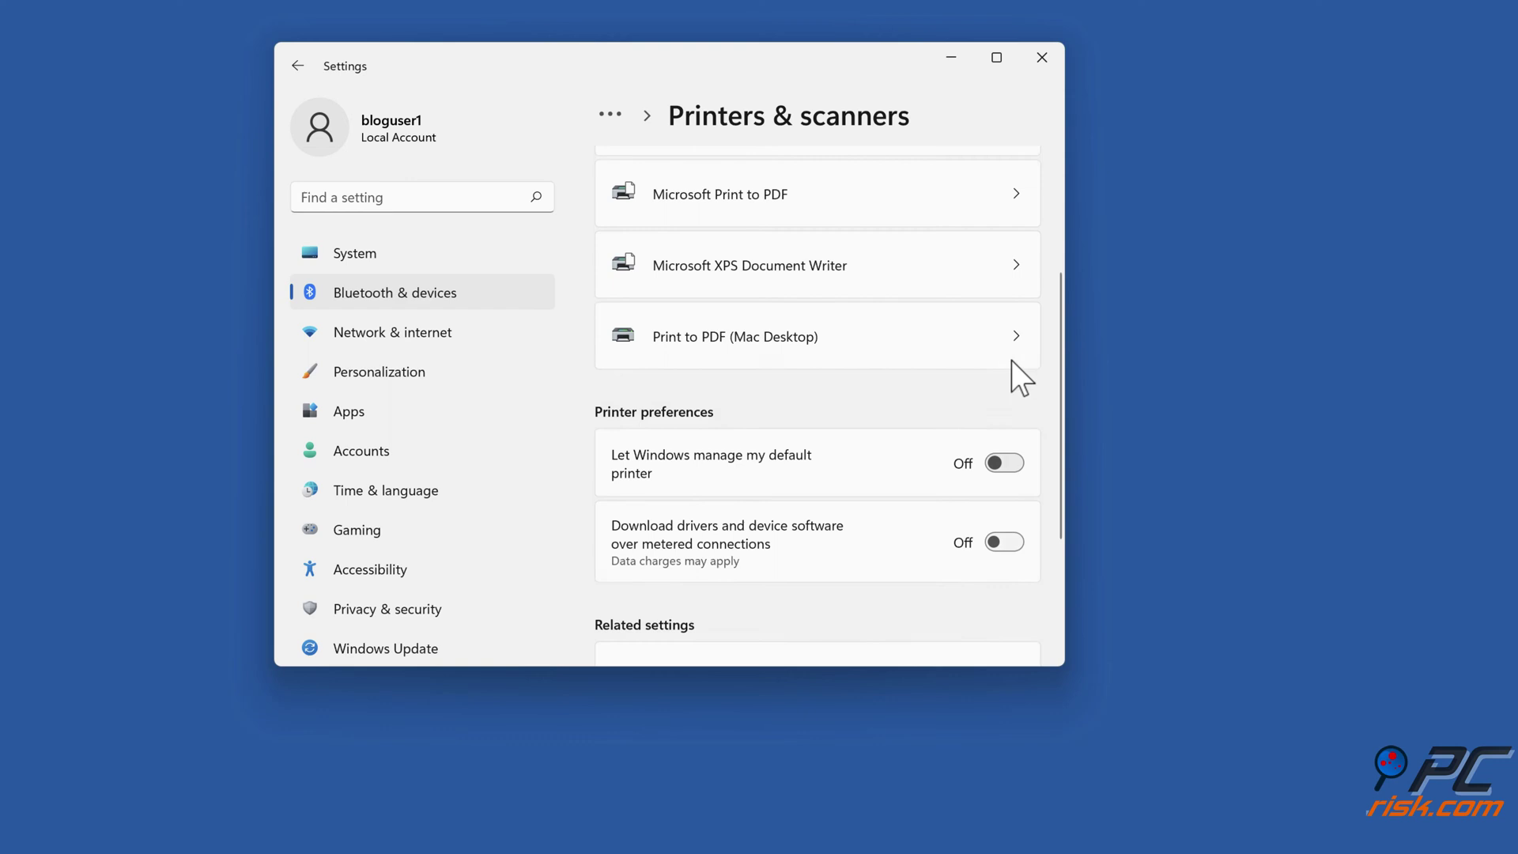
scroll(1012, 360, "up", 3)
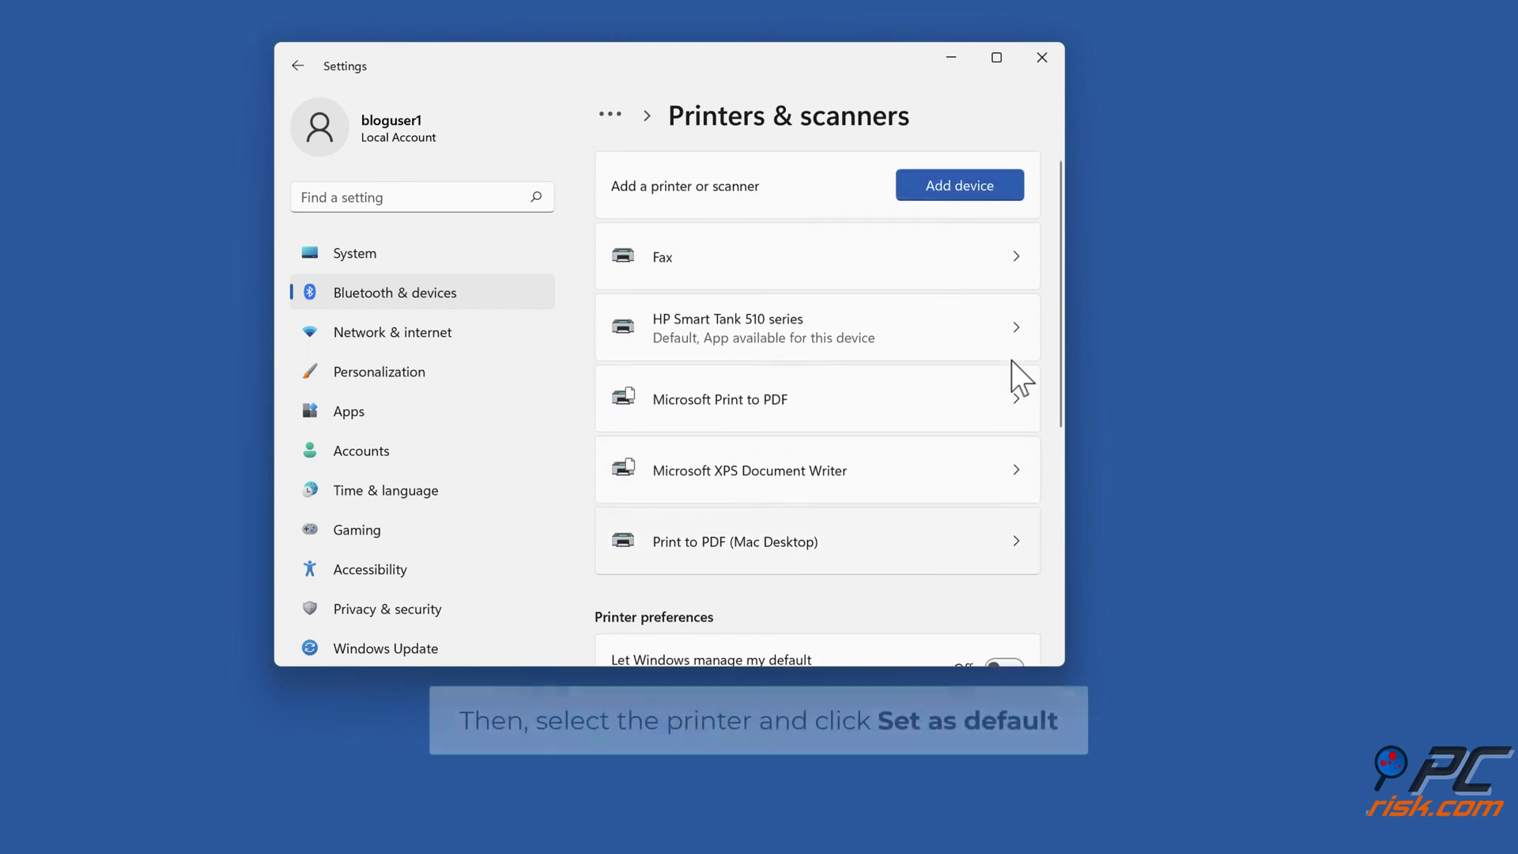
left_click(748, 346)
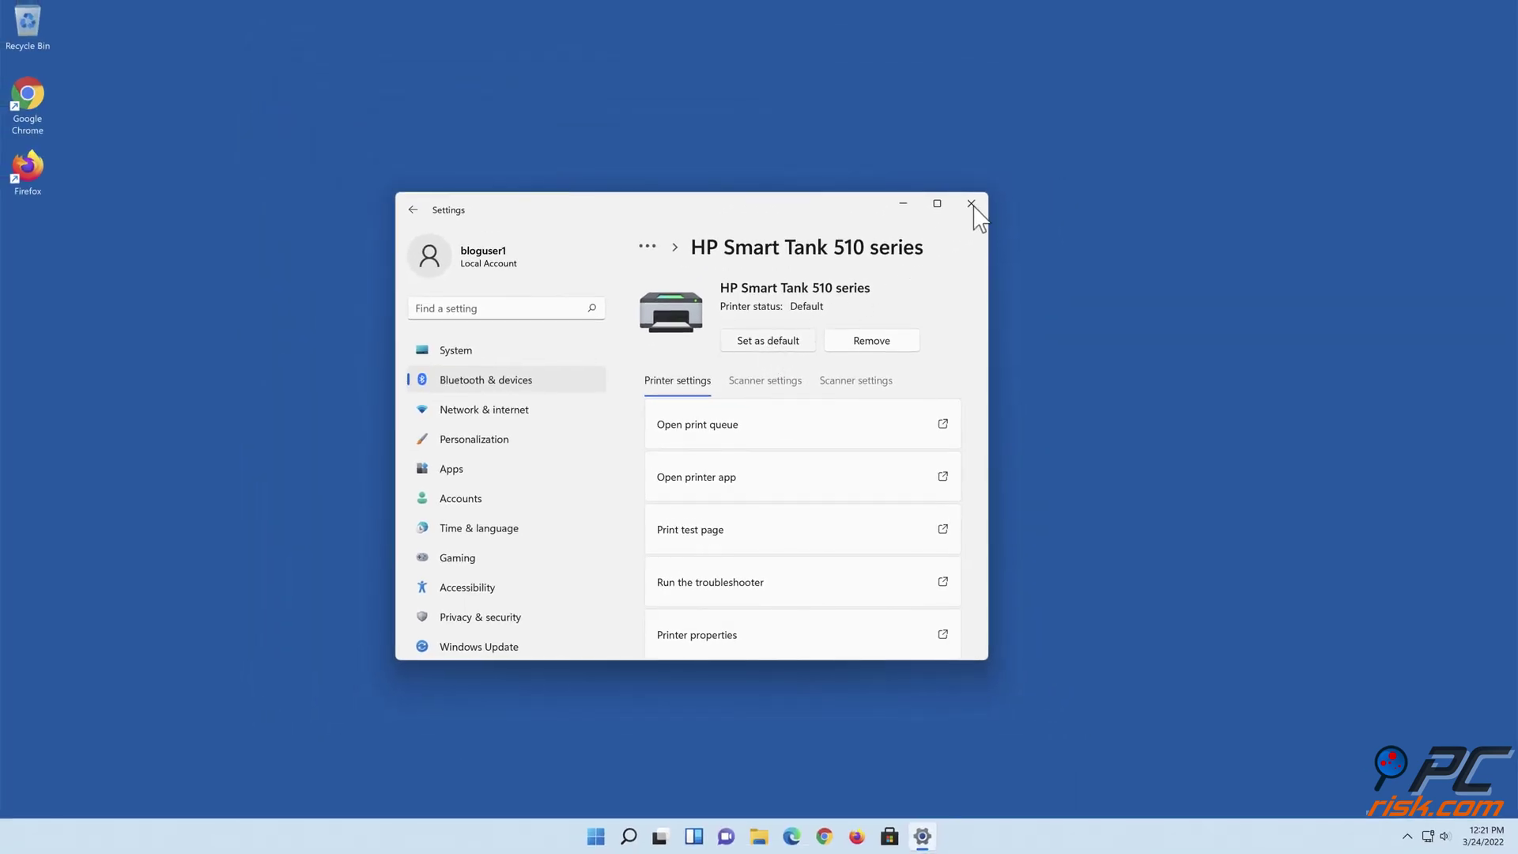
left_click(971, 204)
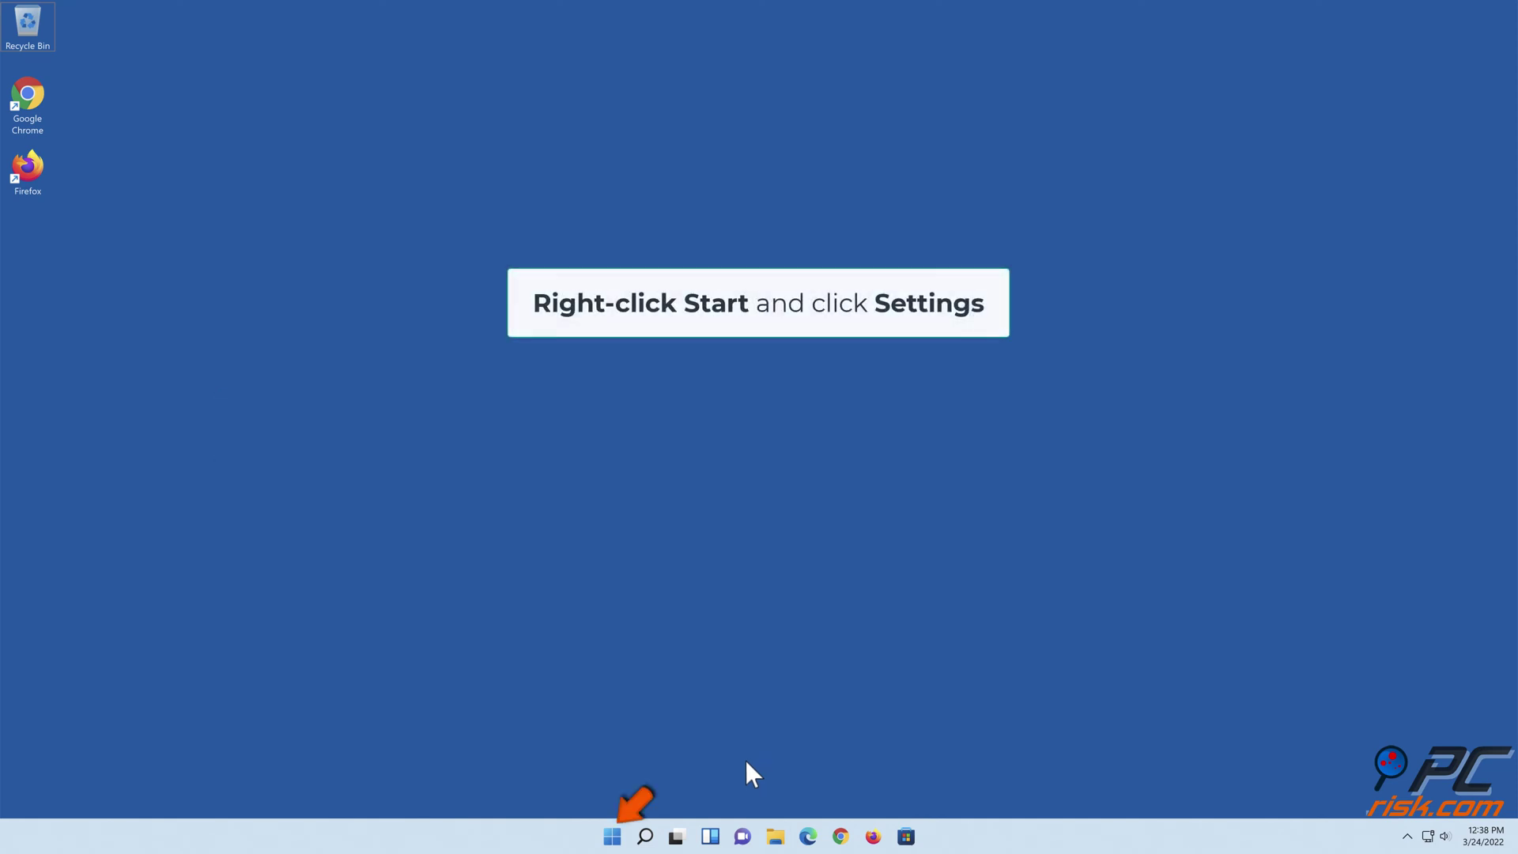
right_click(615, 838)
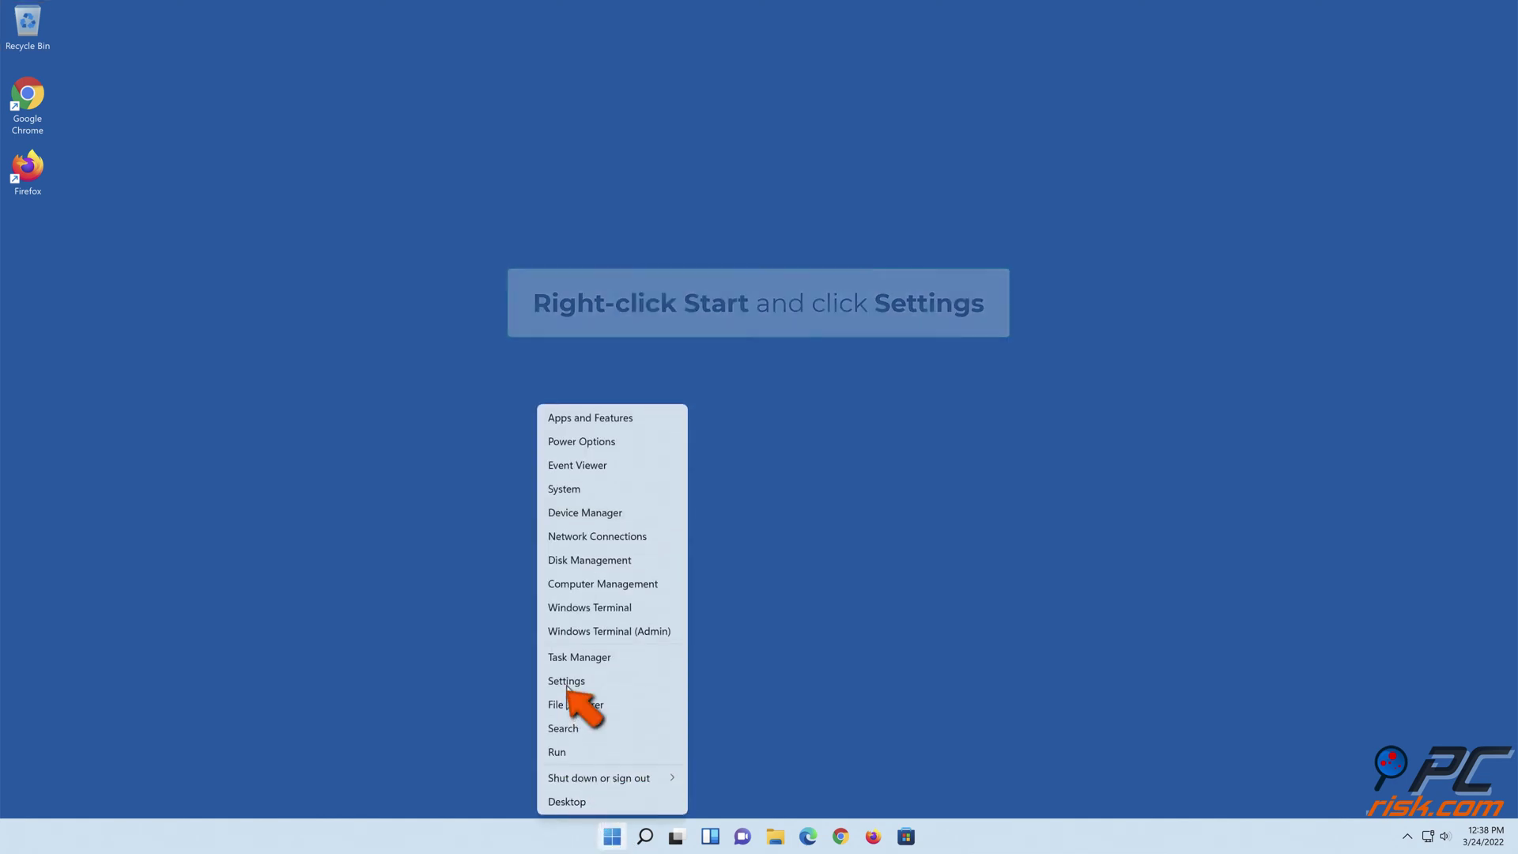
left_click(566, 682)
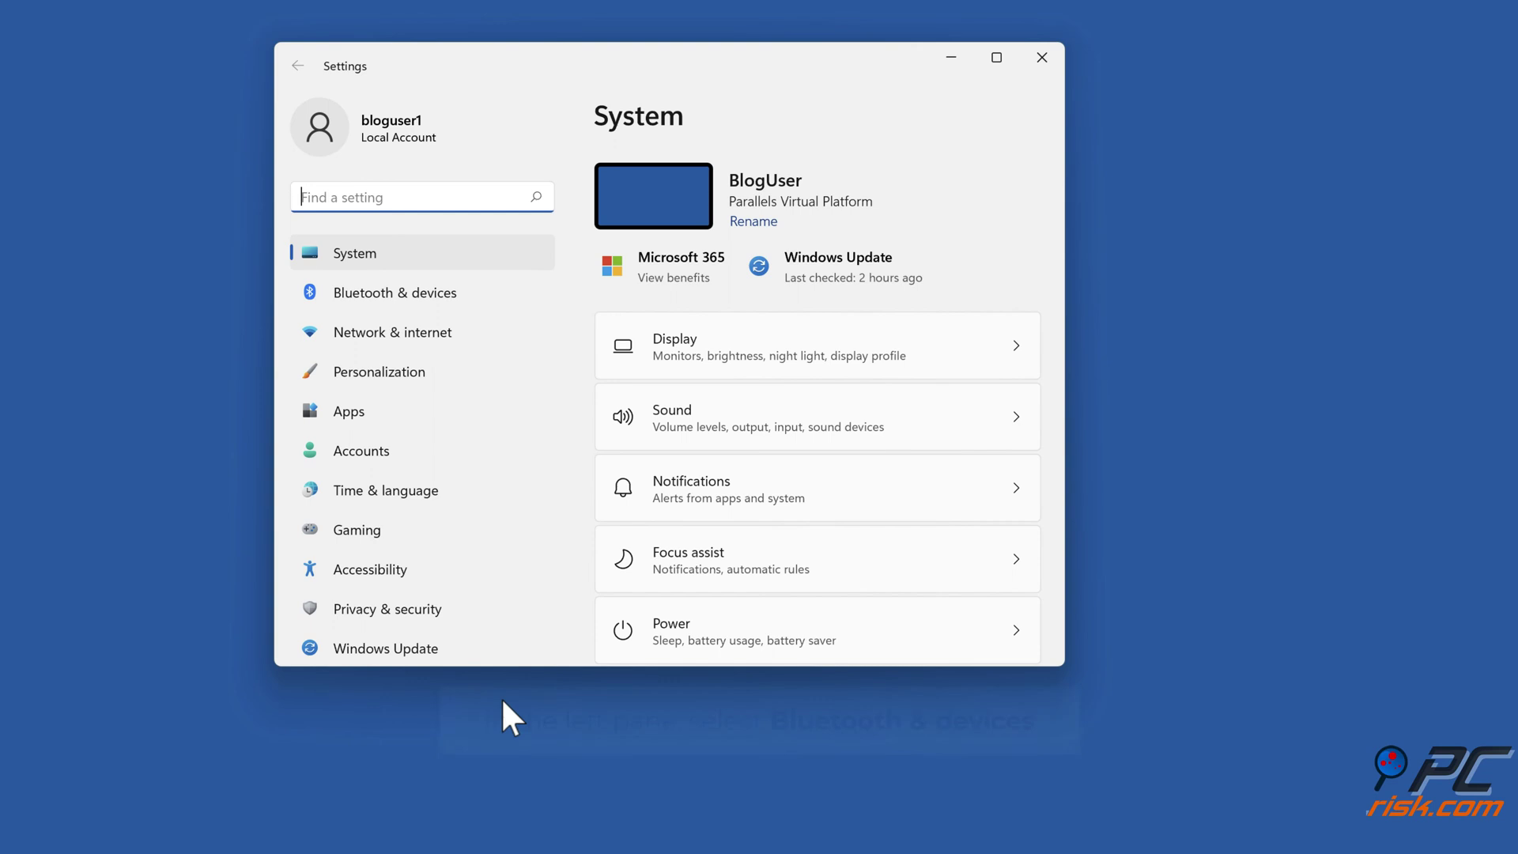
left_click(393, 302)
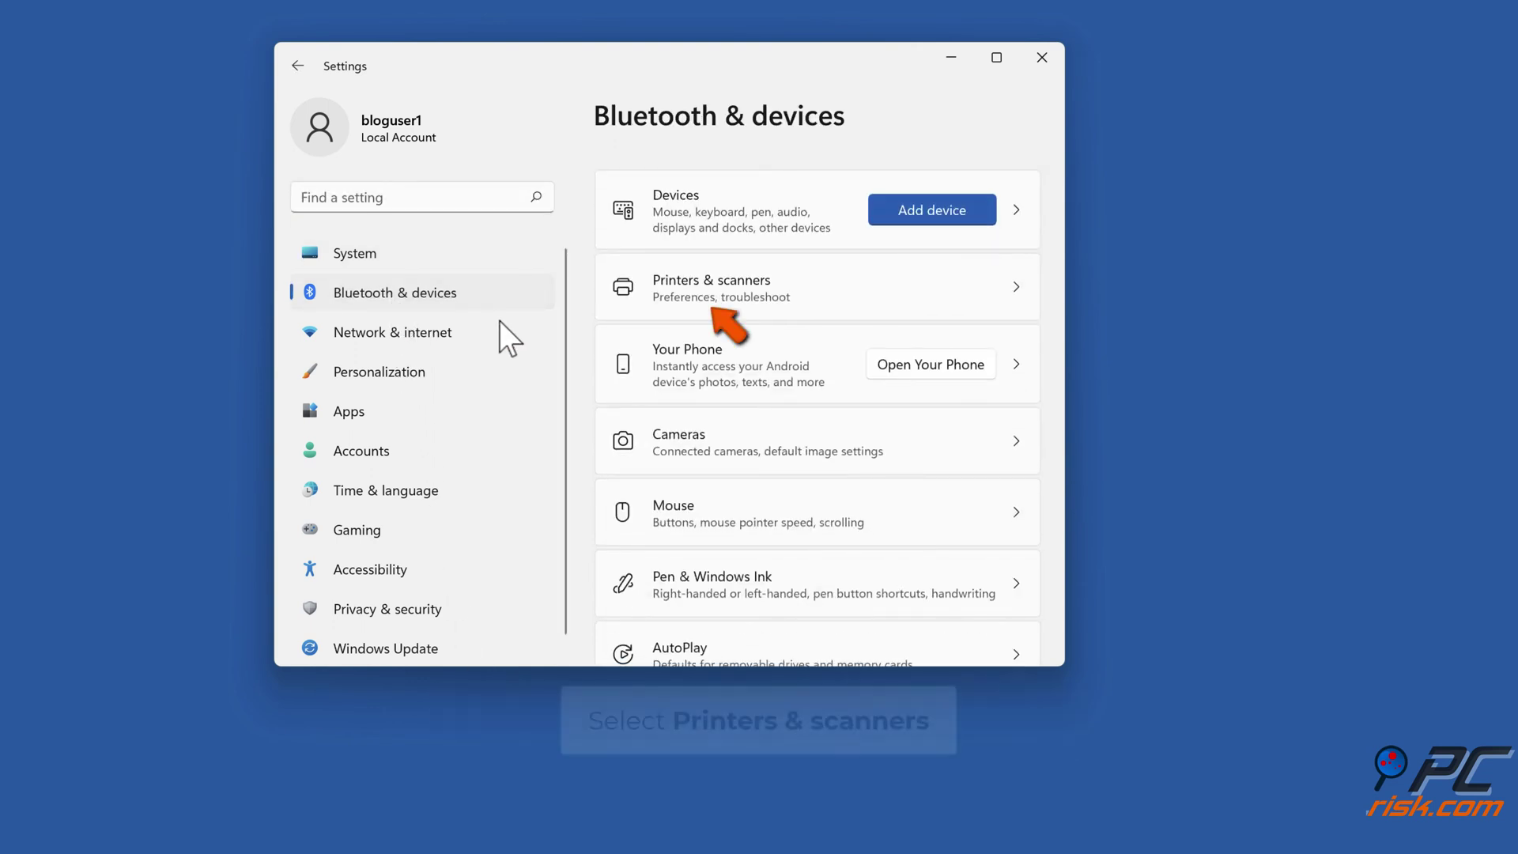
left_click(725, 310)
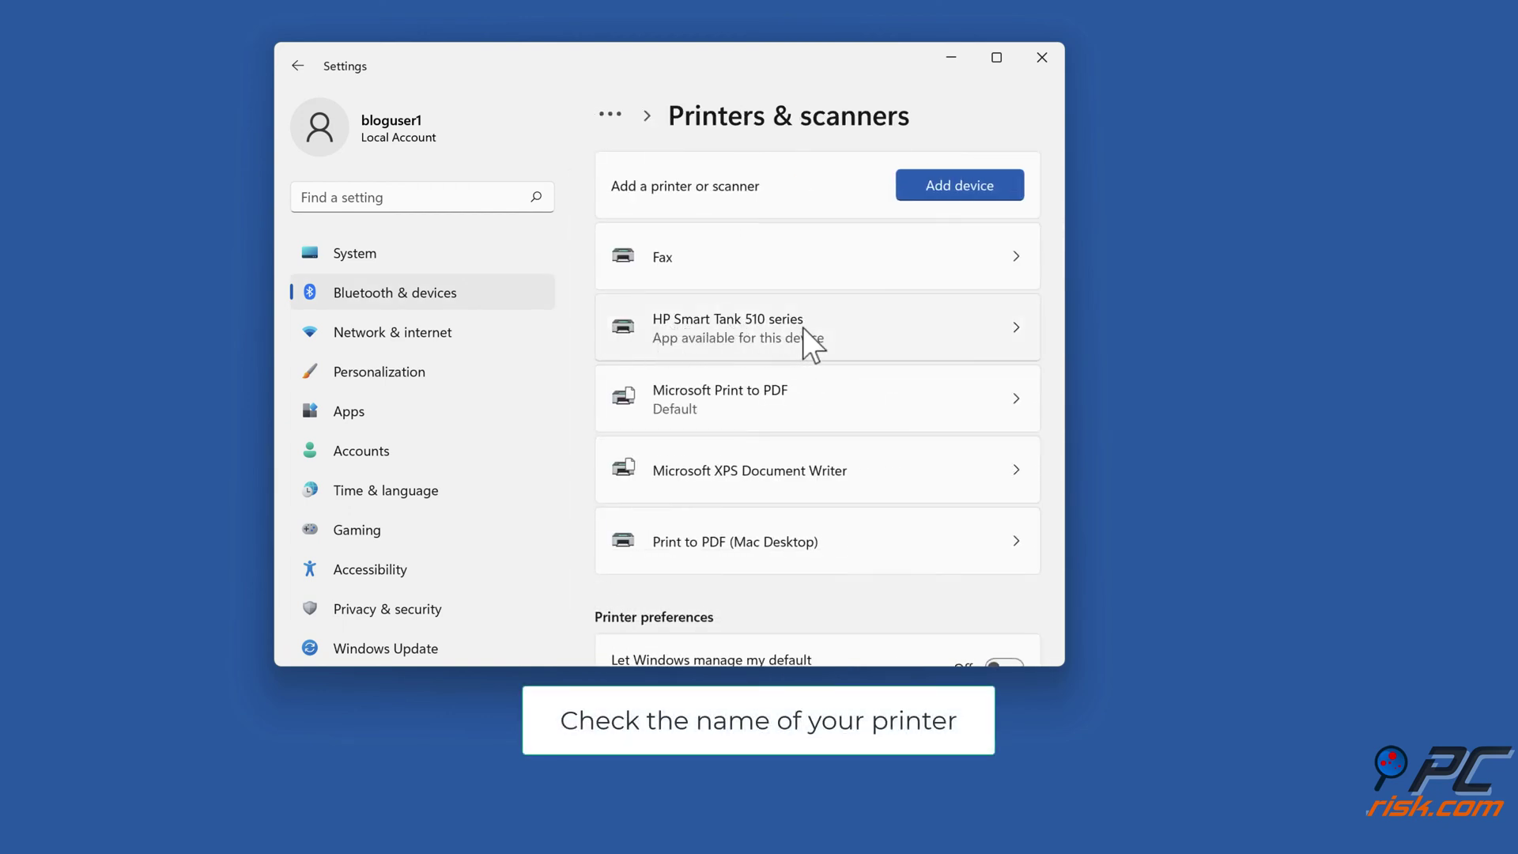
left_click(1041, 63)
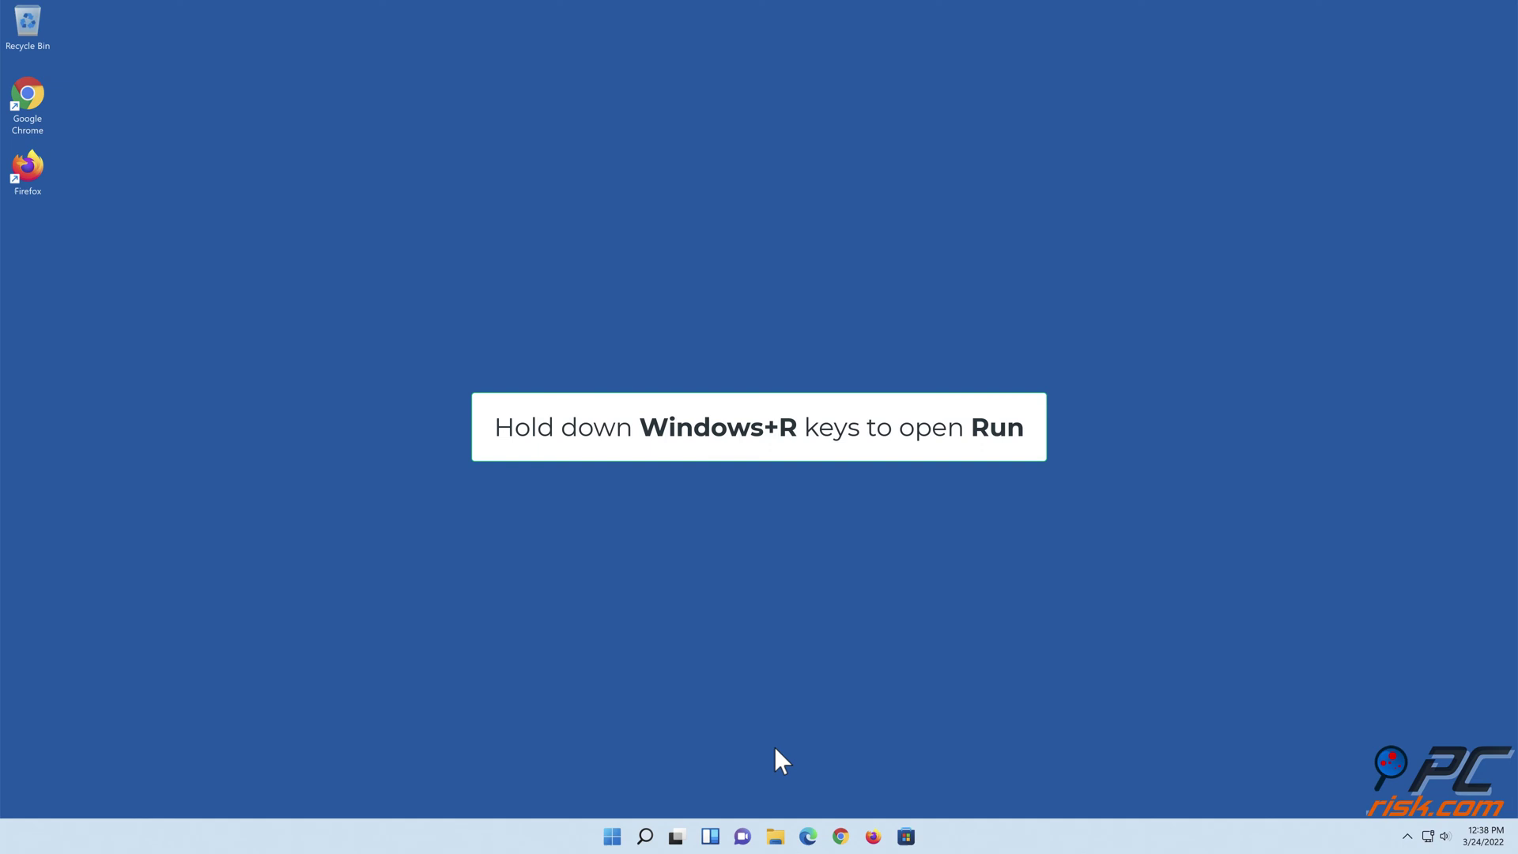
Launch Registry Editor with the regedit command from the Run dialog.
key("super+r")
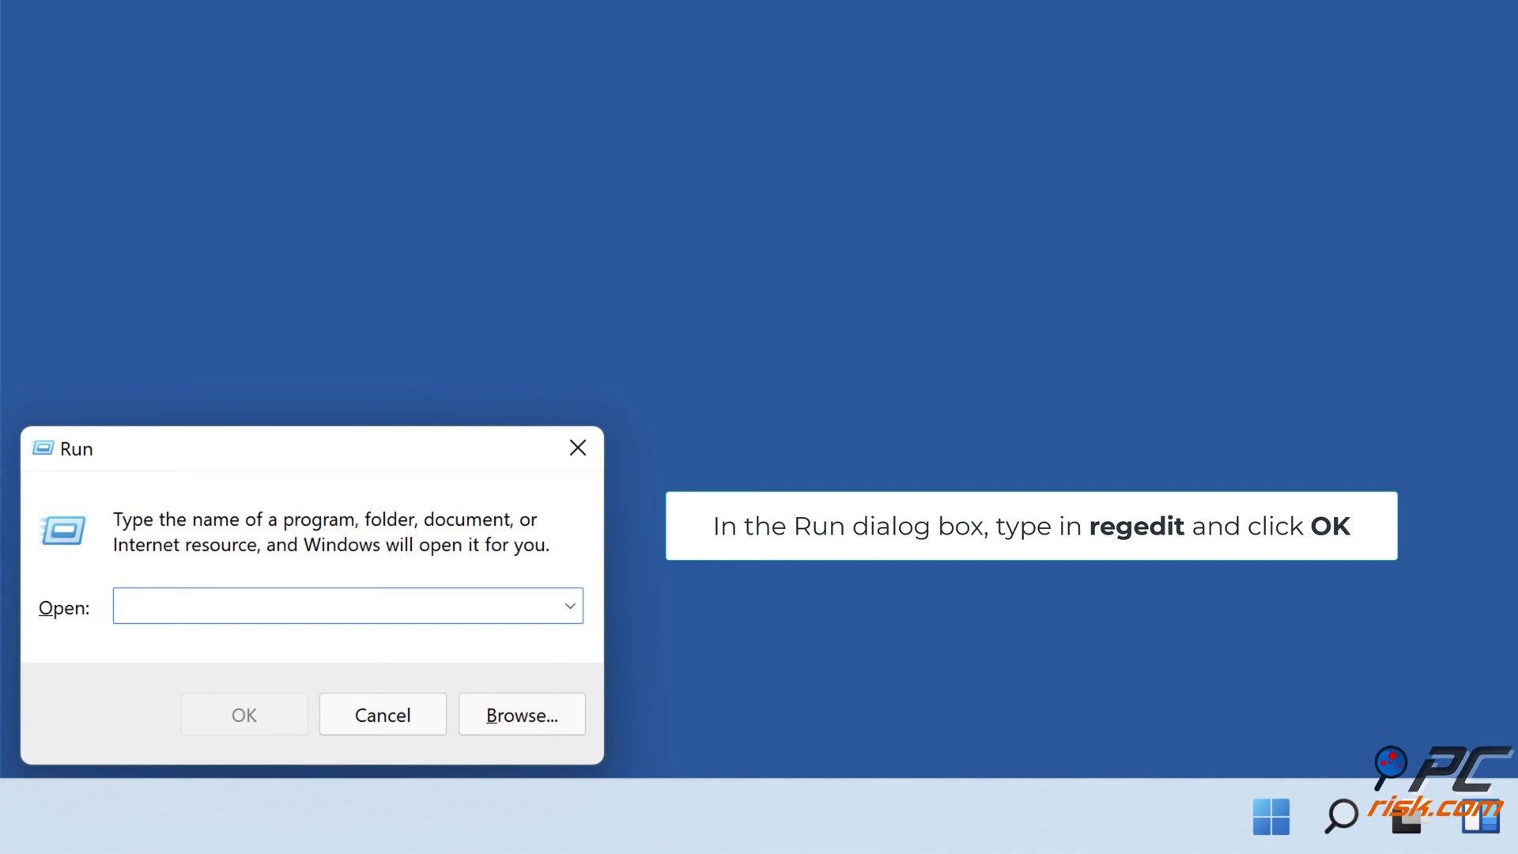
type("regedit")
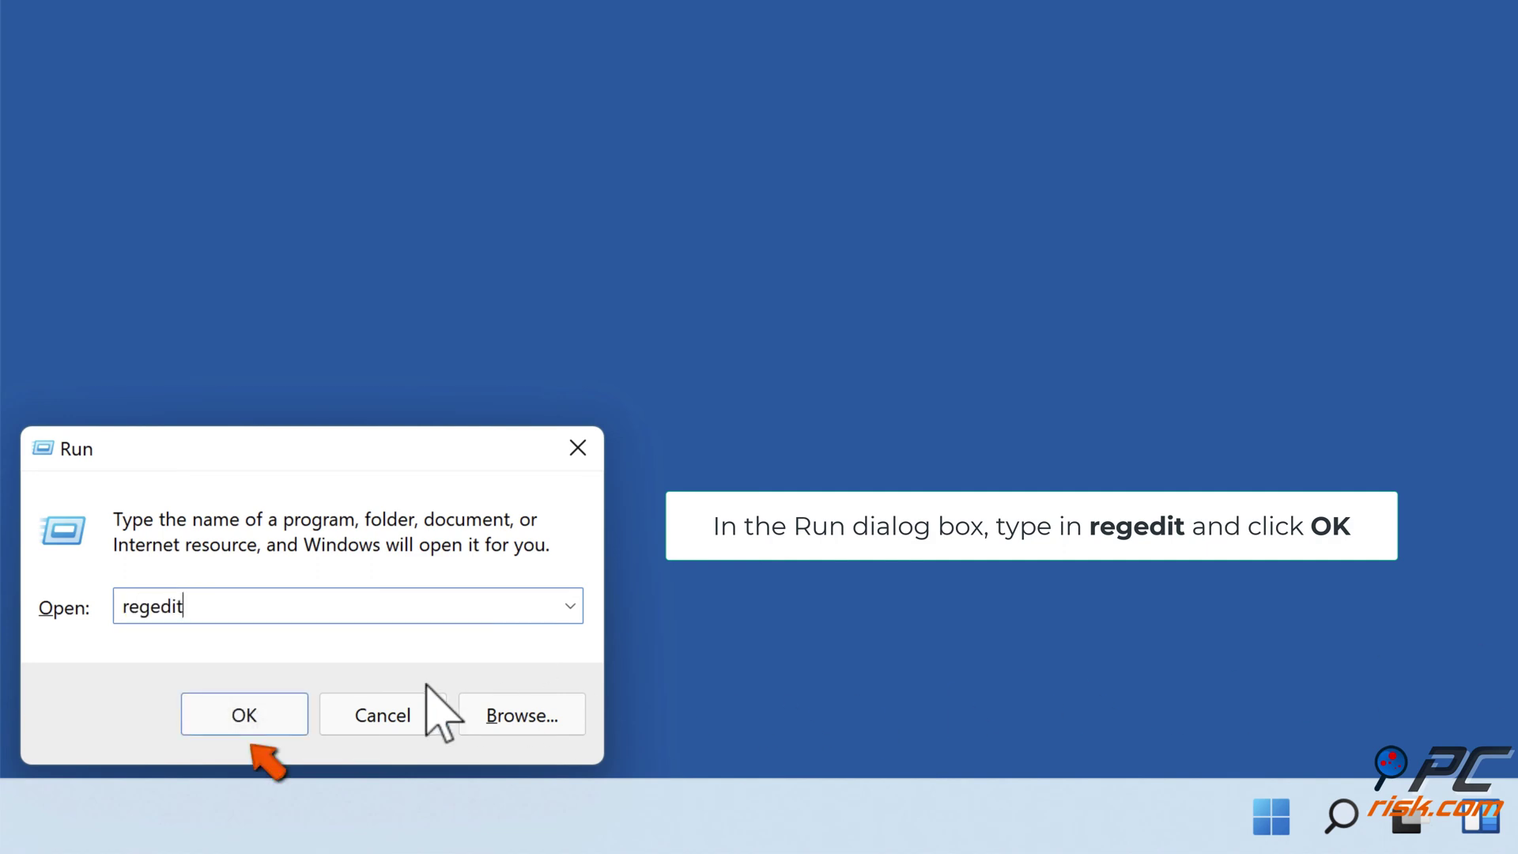
left_click(256, 726)
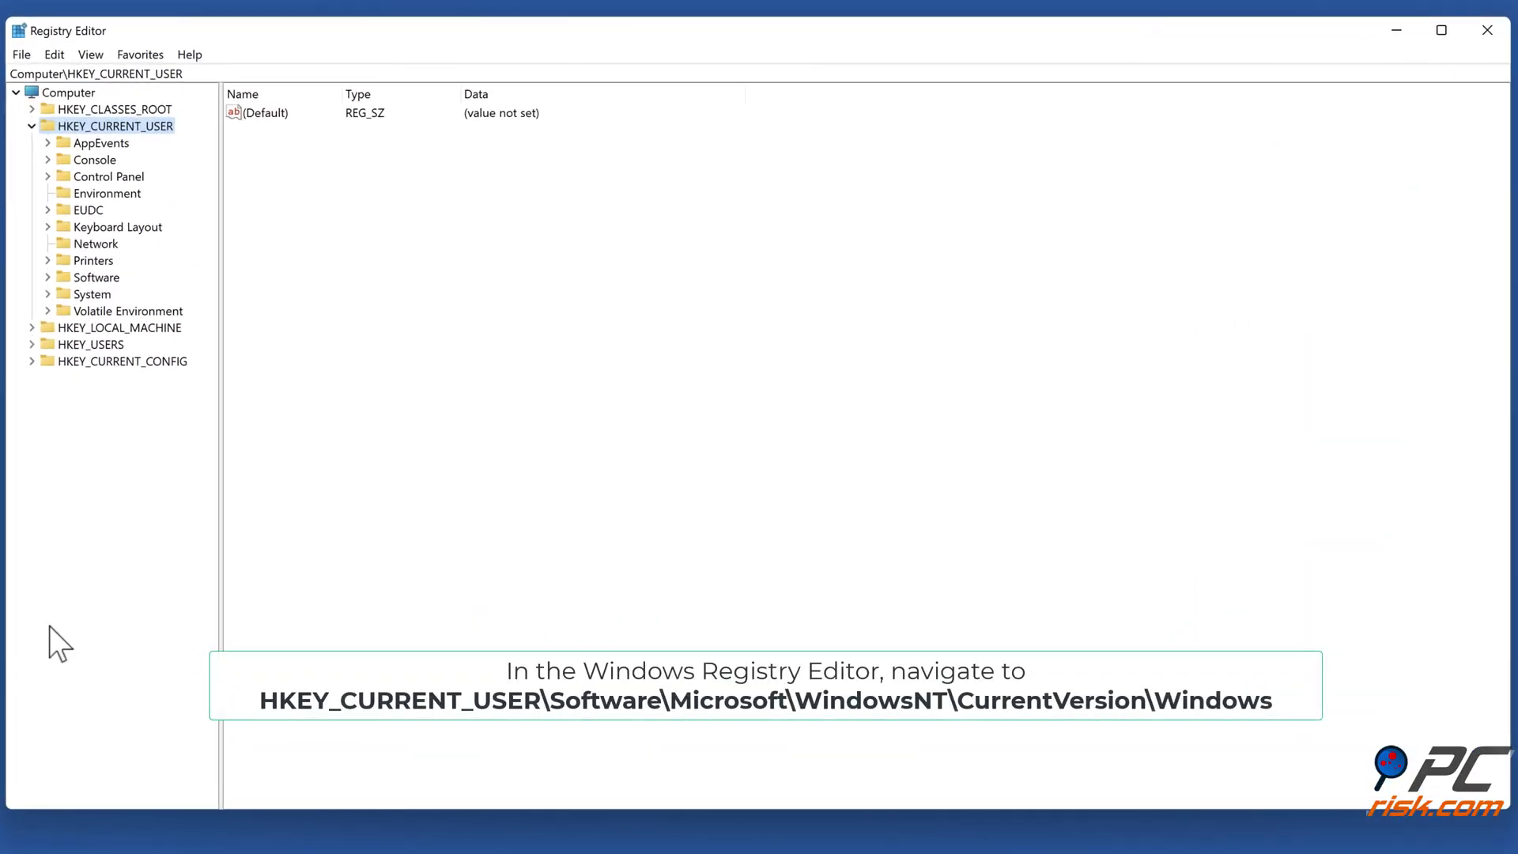
Navigate to HKCU\Software\Microsoft\Windows NT\CurrentVersion\Windows and select the Device value.
left_click(48, 278)
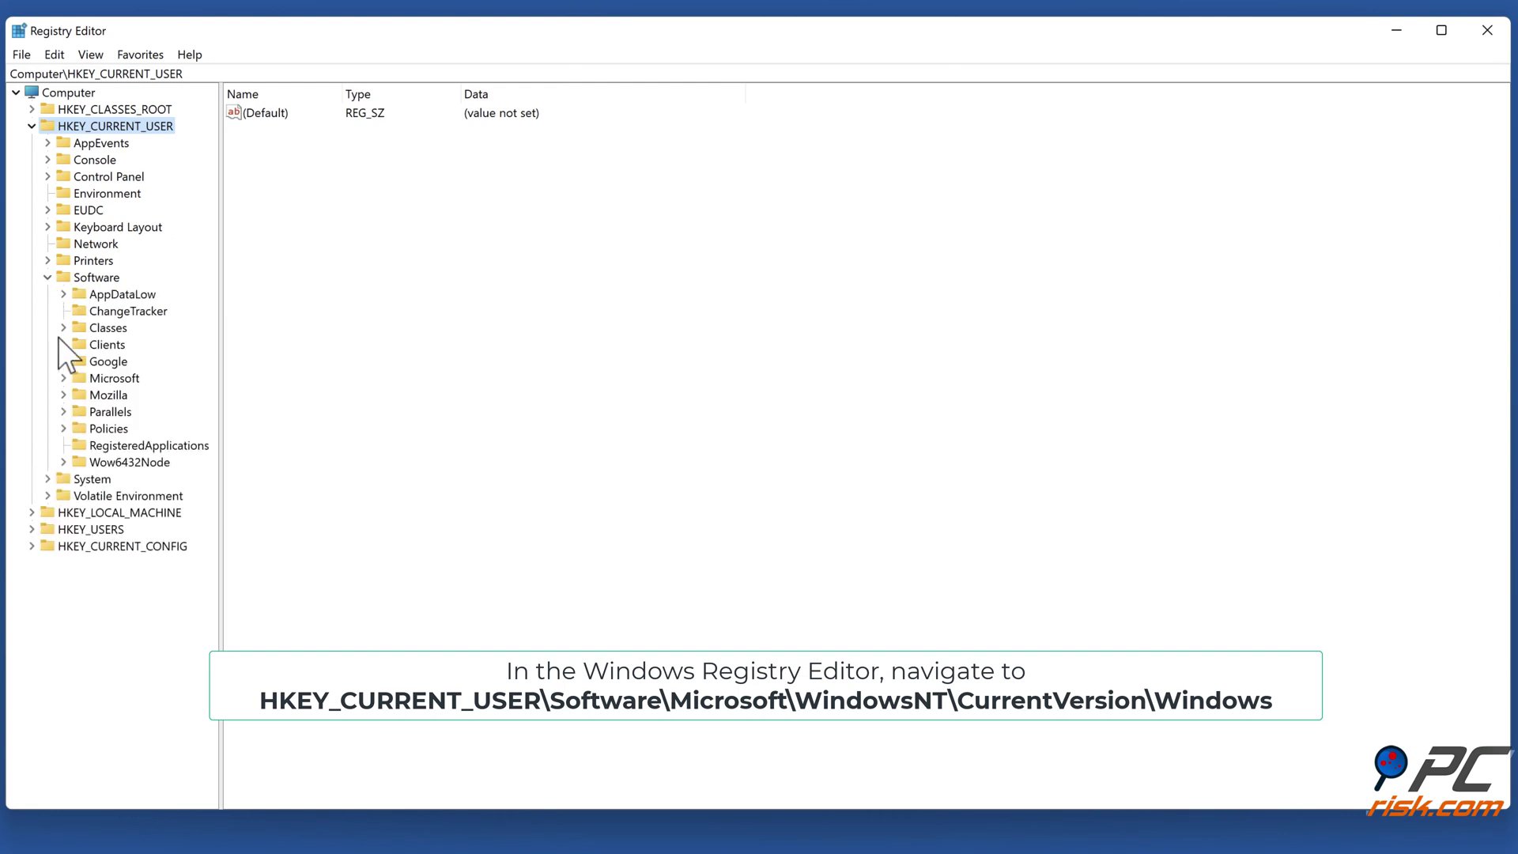
left_click(64, 379)
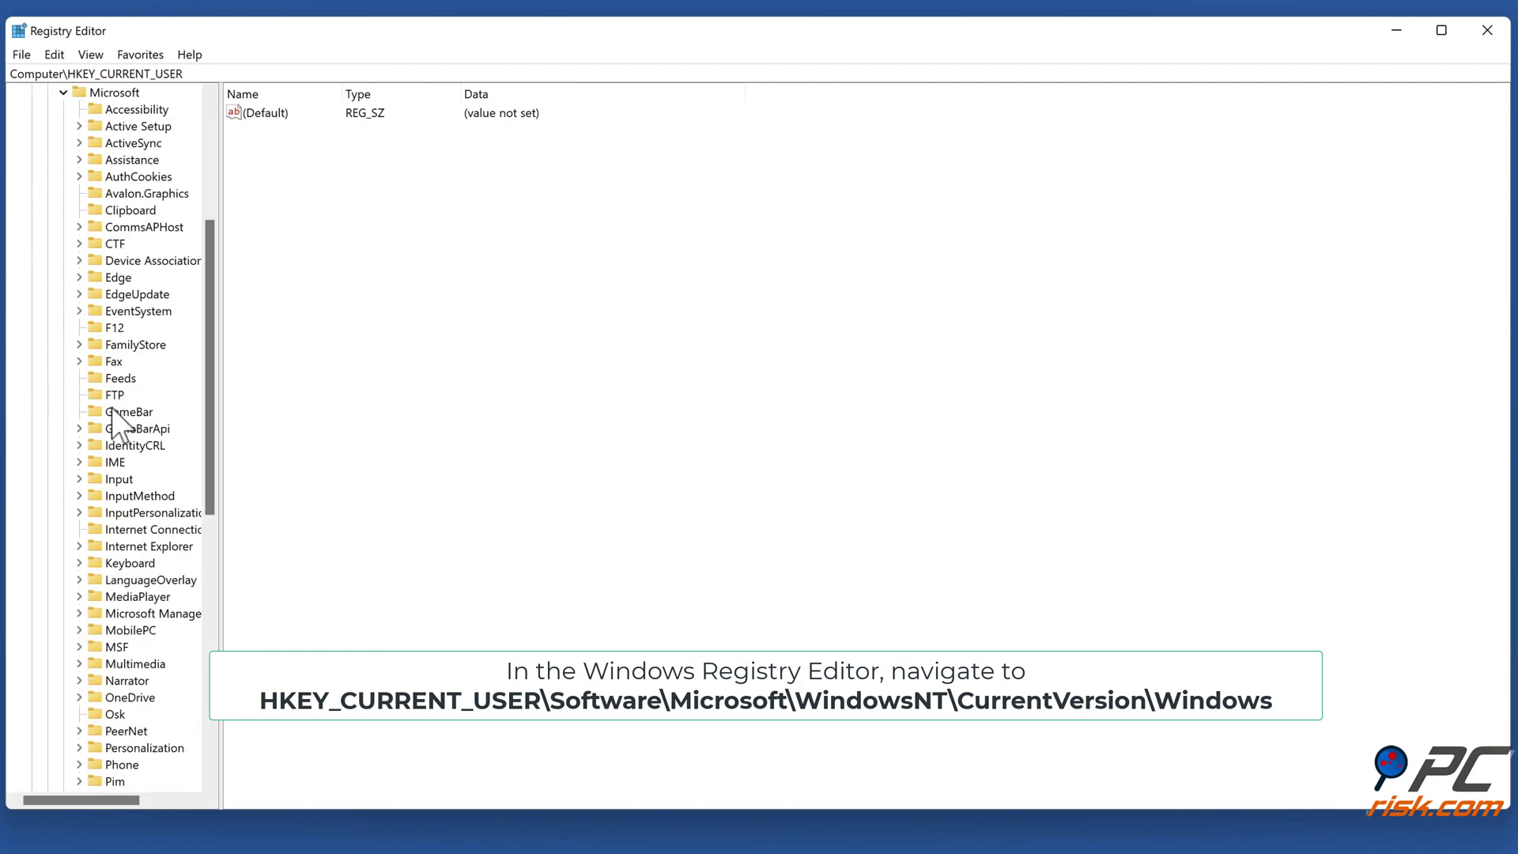
scroll(115, 419, "down", 10)
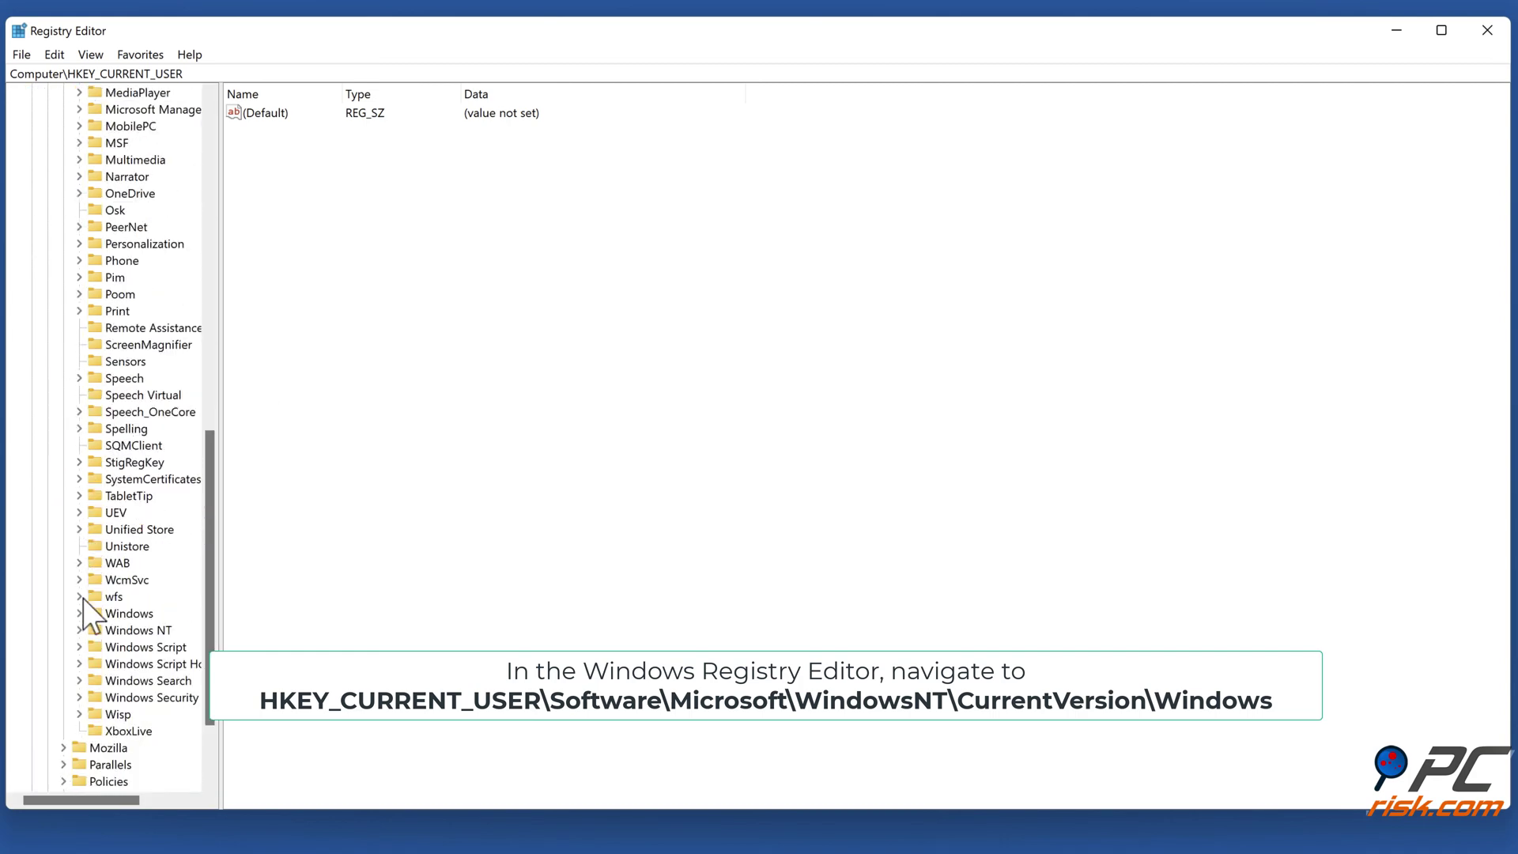
left_click(80, 630)
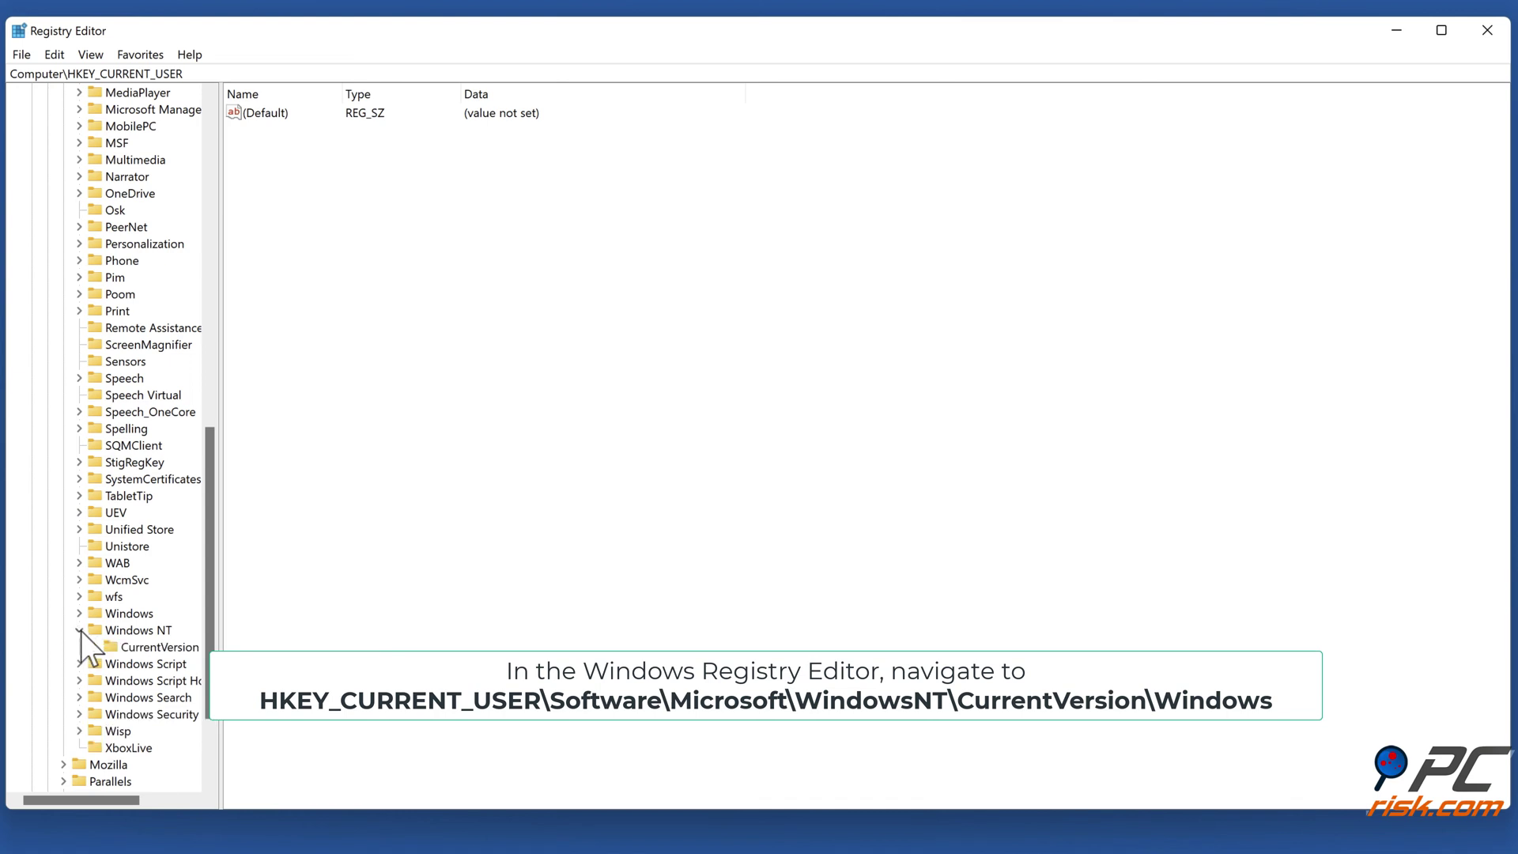
left_click(96, 647)
scroll(95, 649, "down", 3)
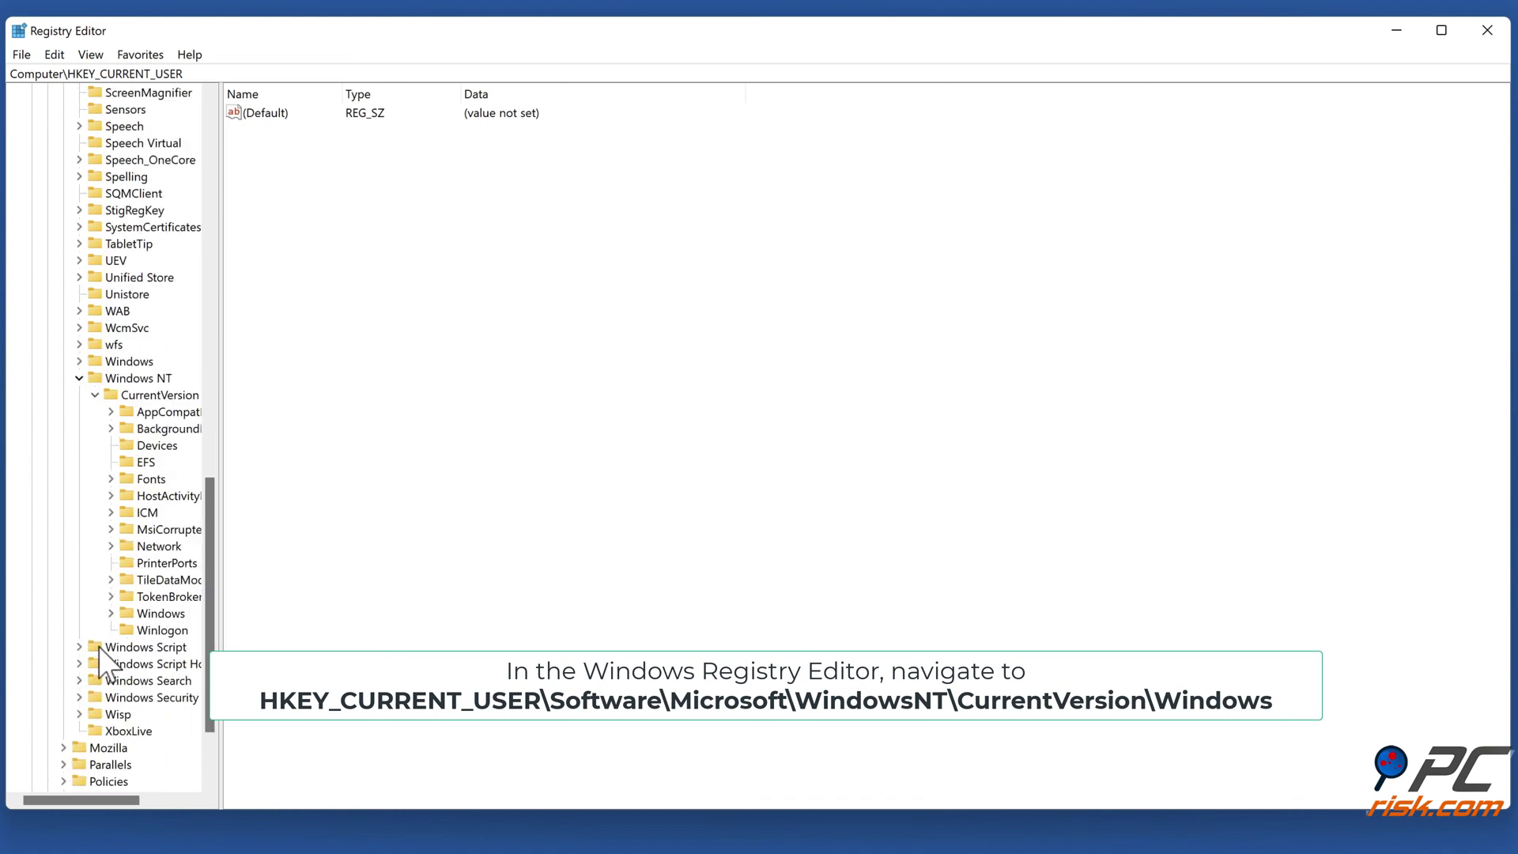
left_click(144, 615)
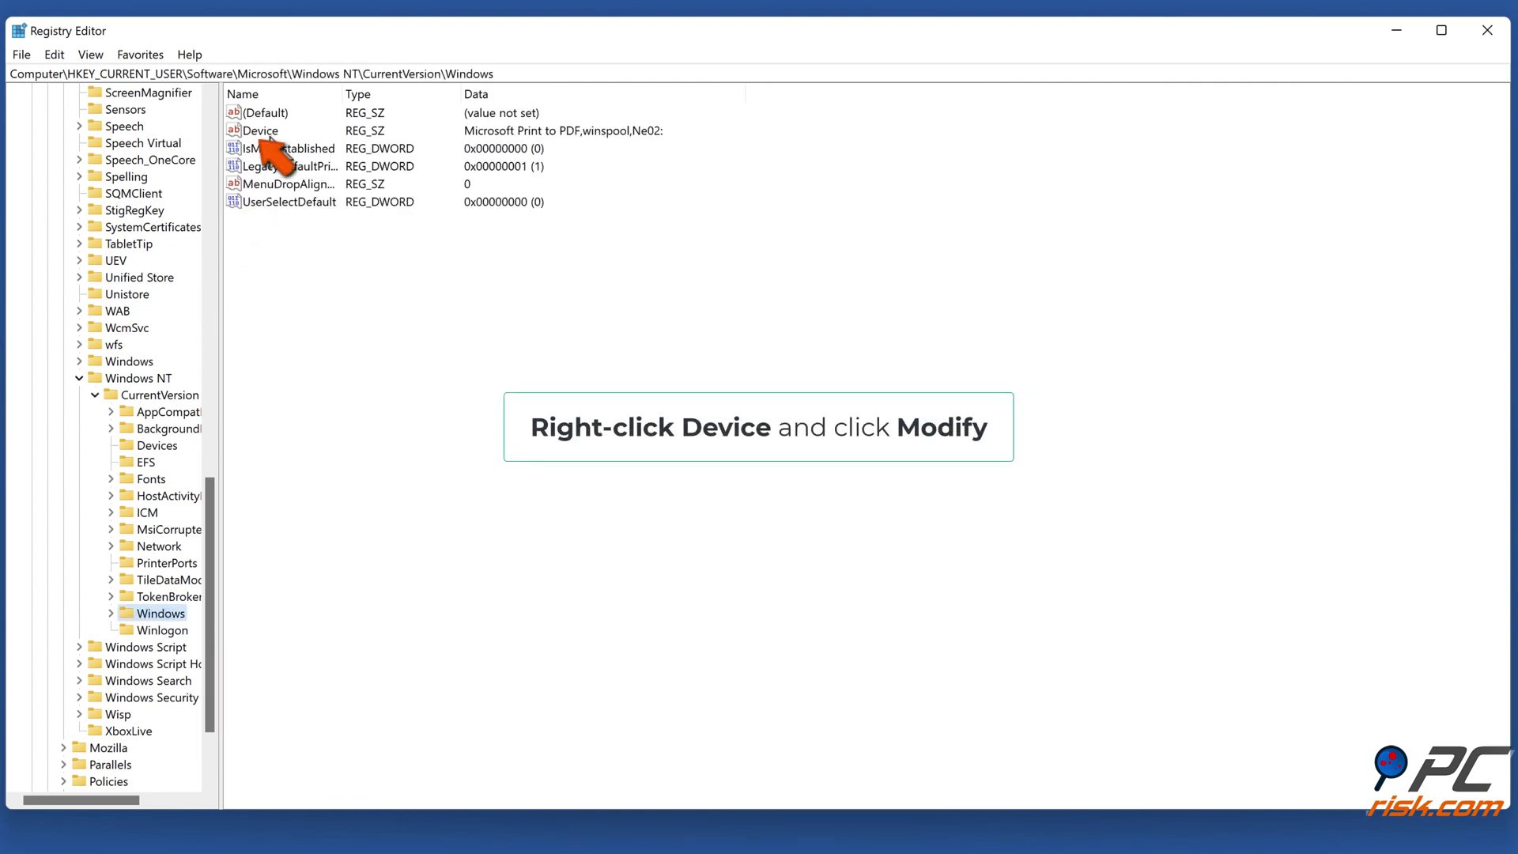
left_click(269, 137)
Replace 'Microsoft Print to PDF' with 'HP Smart Tank 510 series' in the Device value data.
right_click(268, 136)
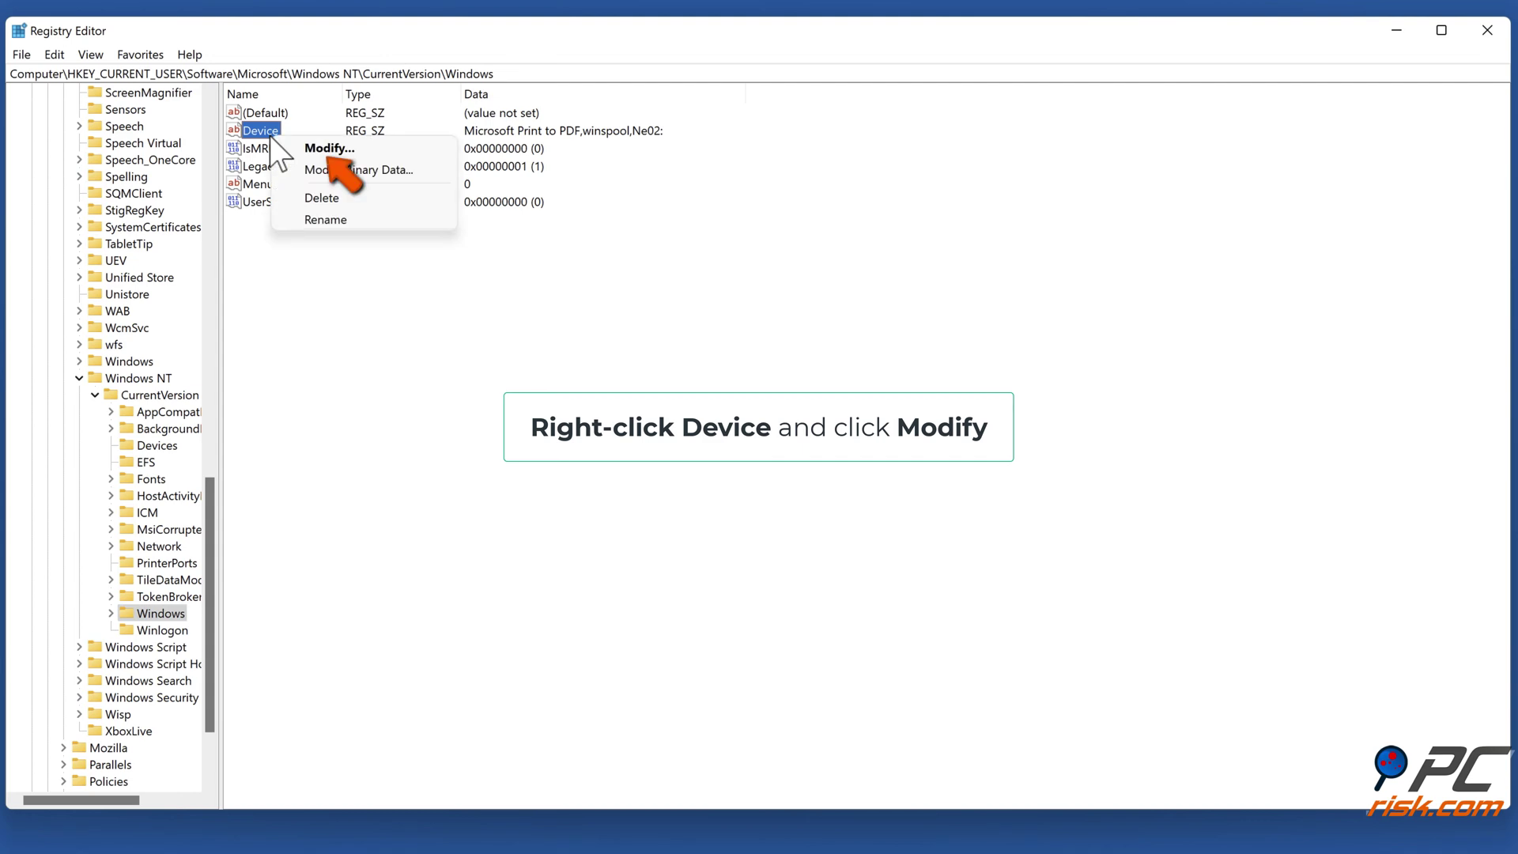
left_click(325, 149)
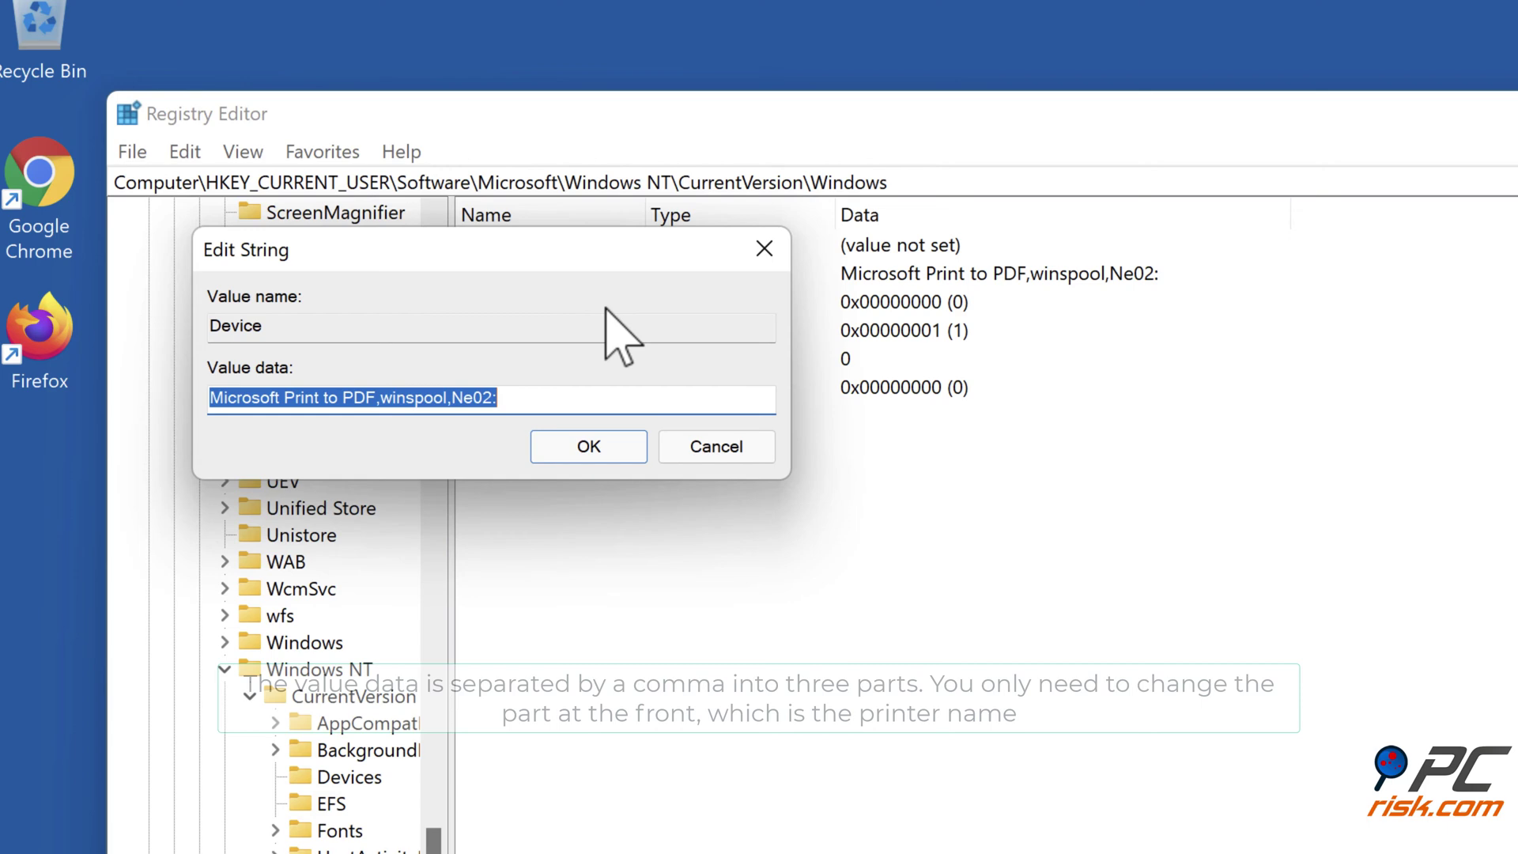
left_click(378, 398)
key("BackSpace")
key("BackSpace")
key("BackSpace")
key("BackSpace")
key("BackSpace")
key("BackSpace")
key("BackSpace")
key("BackSpace")
key("BackSpace")
key("BackSpace")
key("BackSpace")
key("BackSpace")
key("BackSpace")
key("BackSpace")
key("BackSpace")
key("BackSpace")
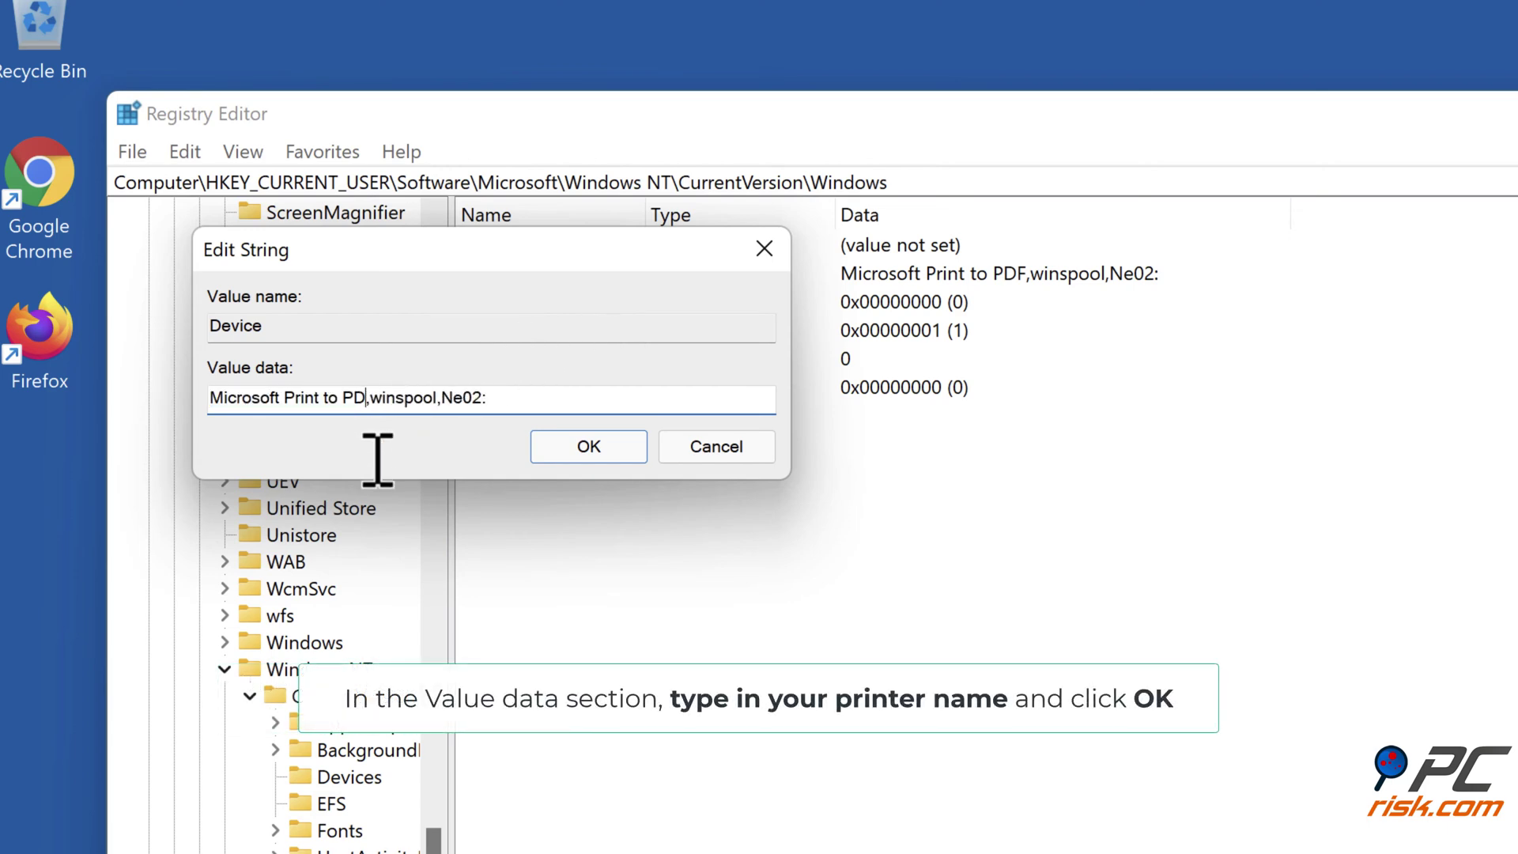
key("BackSpace")
key("BackSpace")
key("BackSpace")
key("BackSpace")
key("BackSpace")
key("BackSpace")
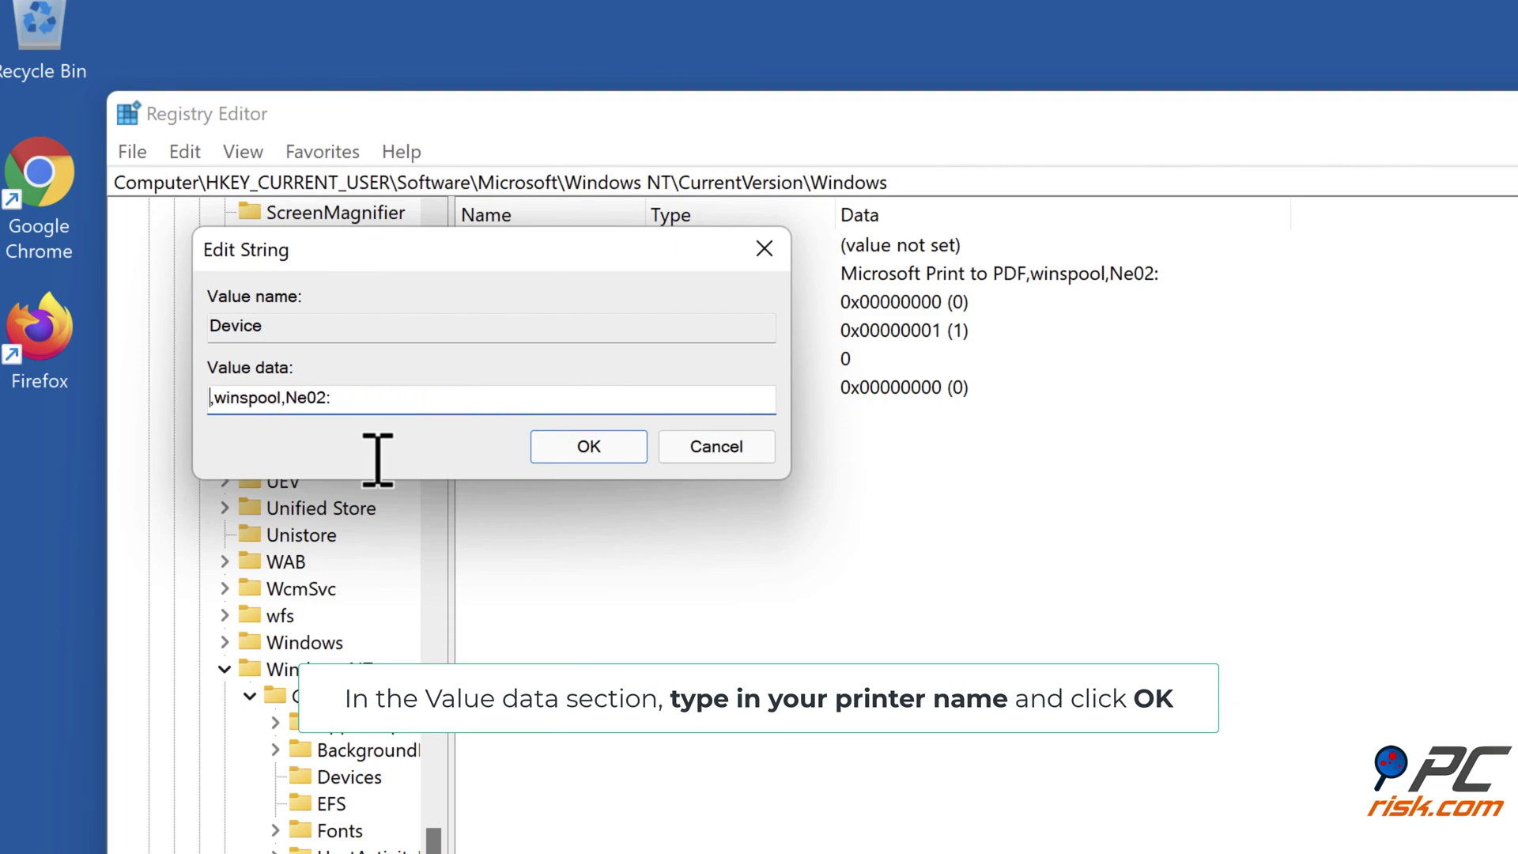
type("Smart Tank 51")
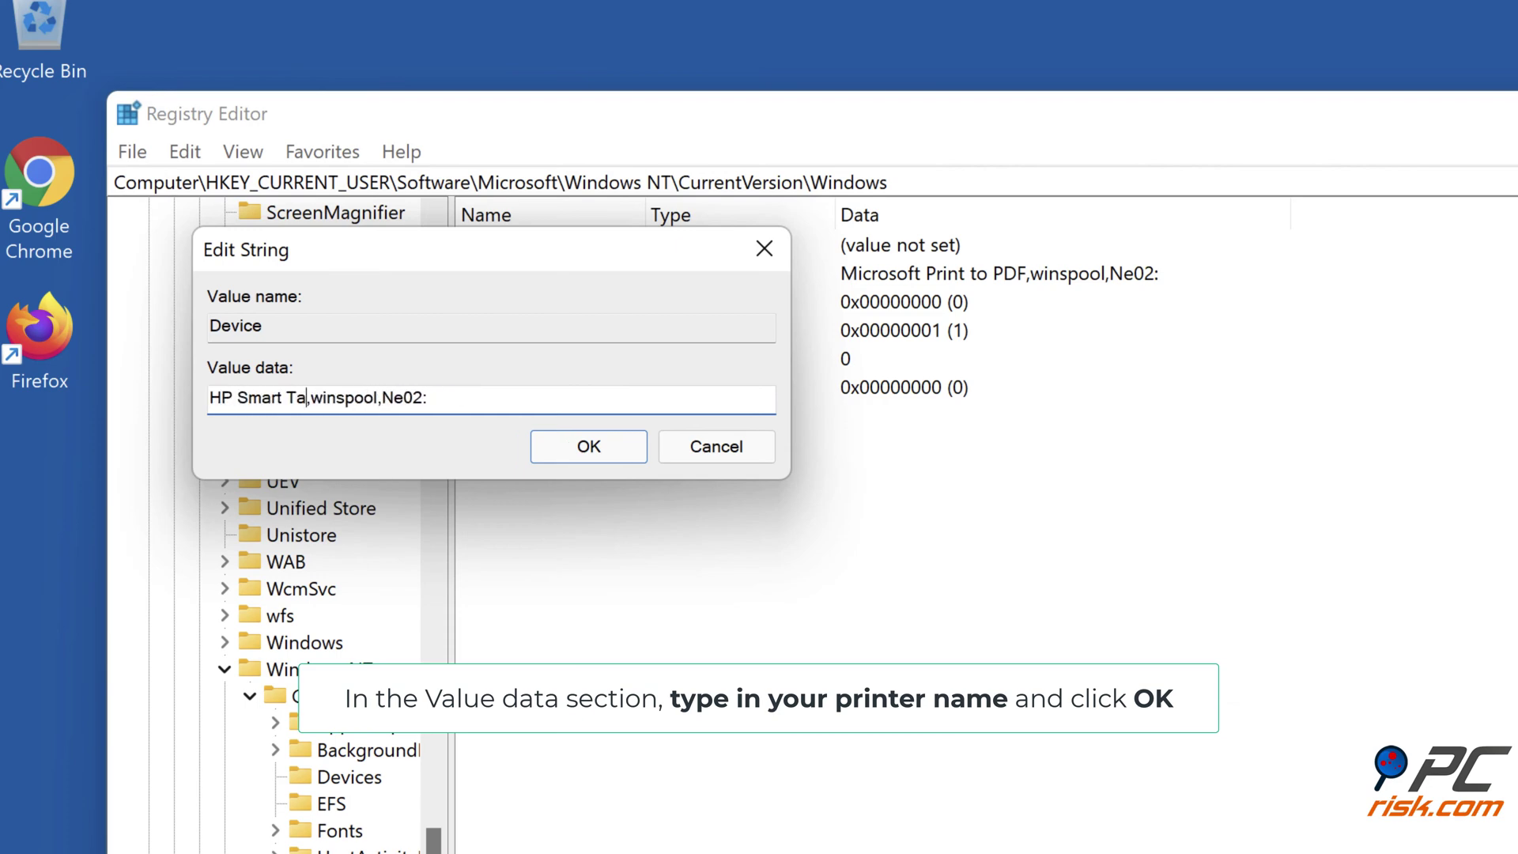
type("0 series")
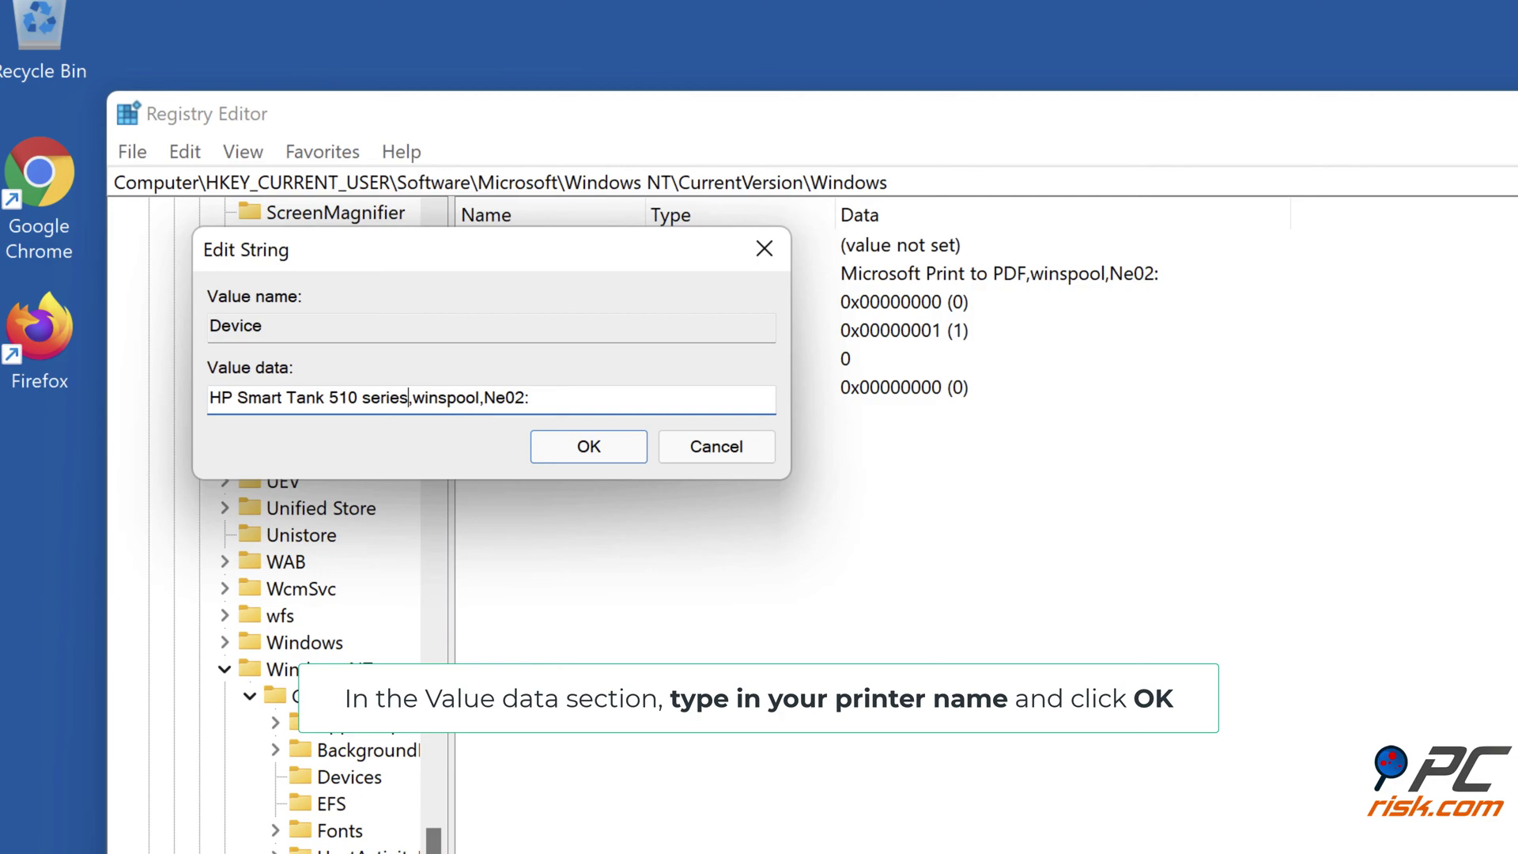
left_click(589, 447)
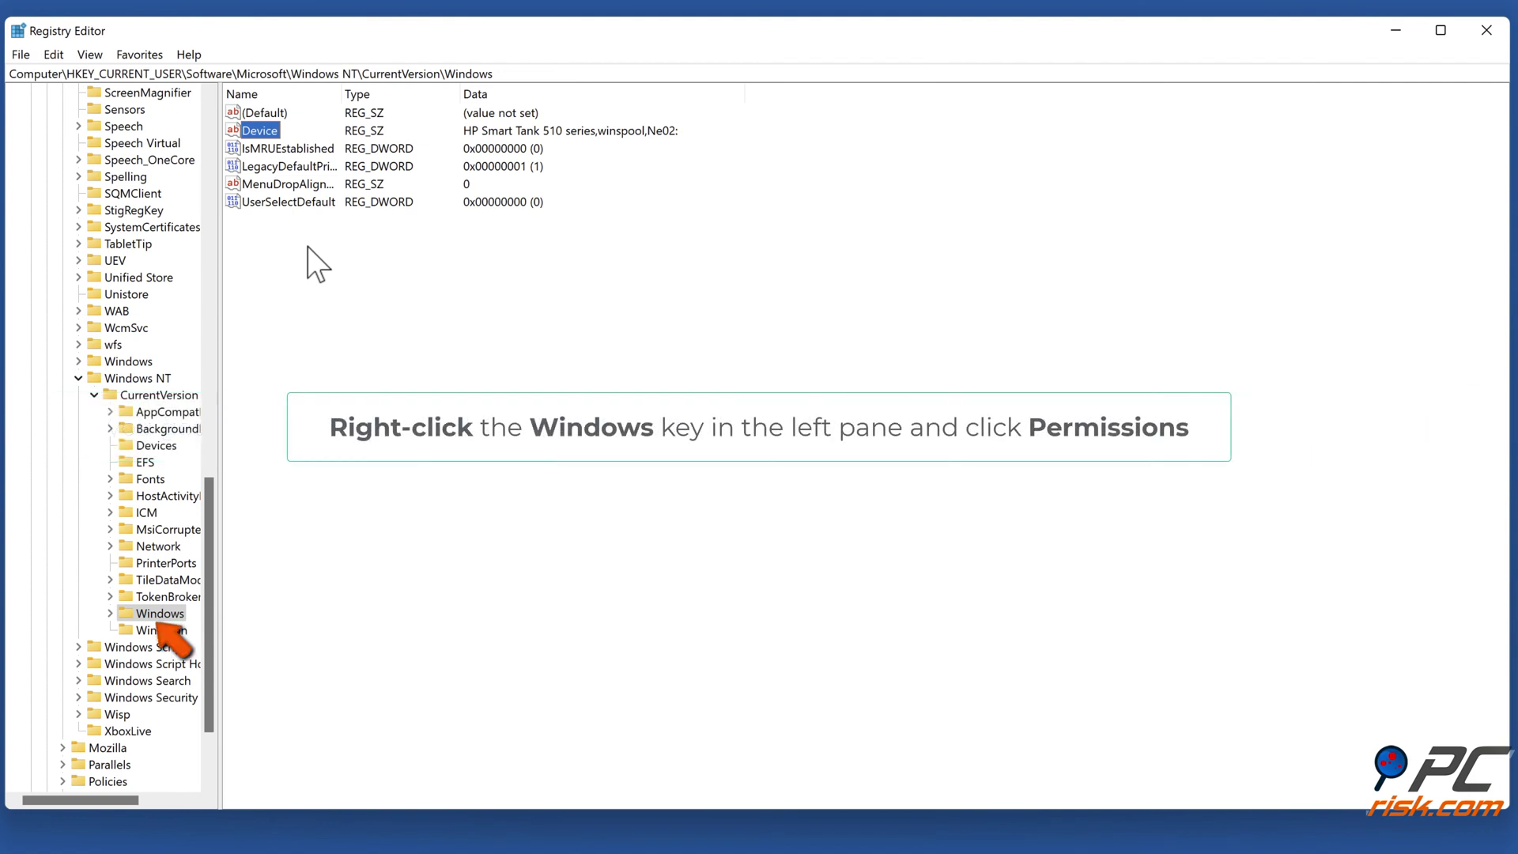
Allow Full Control and Read for the user account on the Windows key's permissions.
right_click(158, 616)
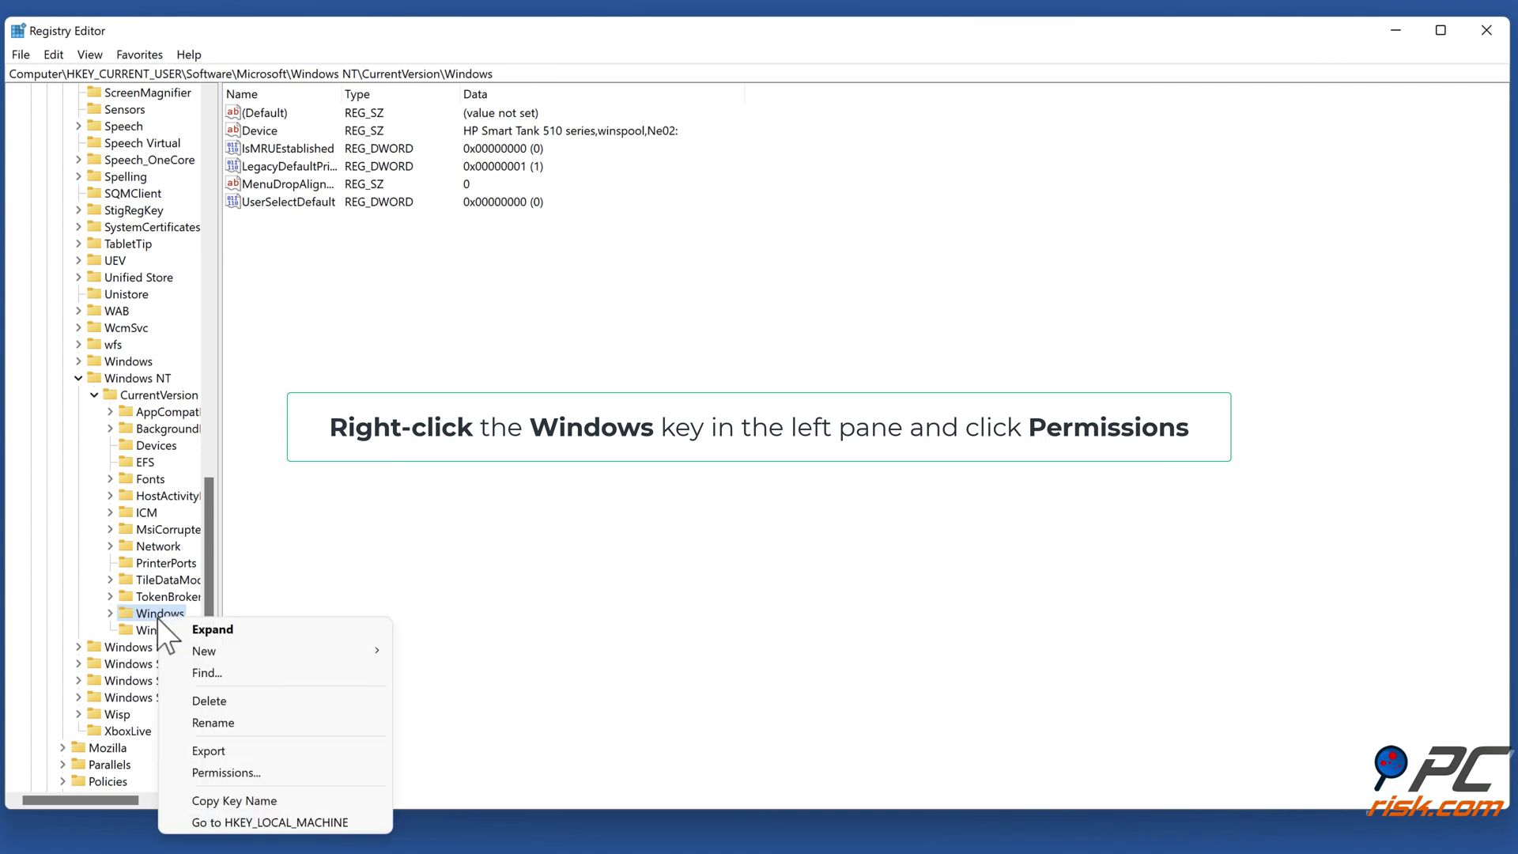
left_click(225, 778)
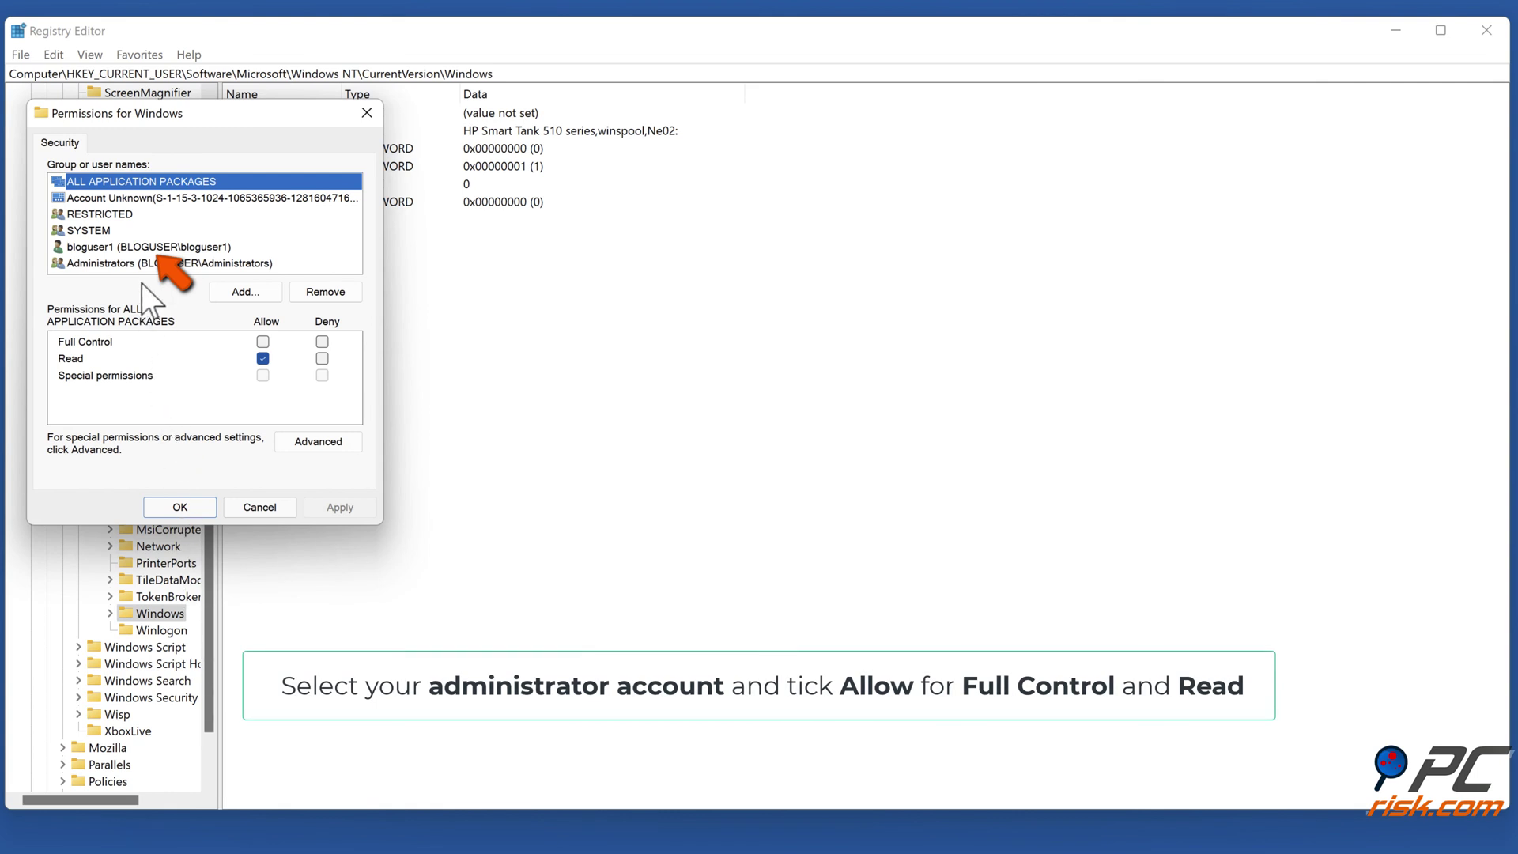
left_click(144, 249)
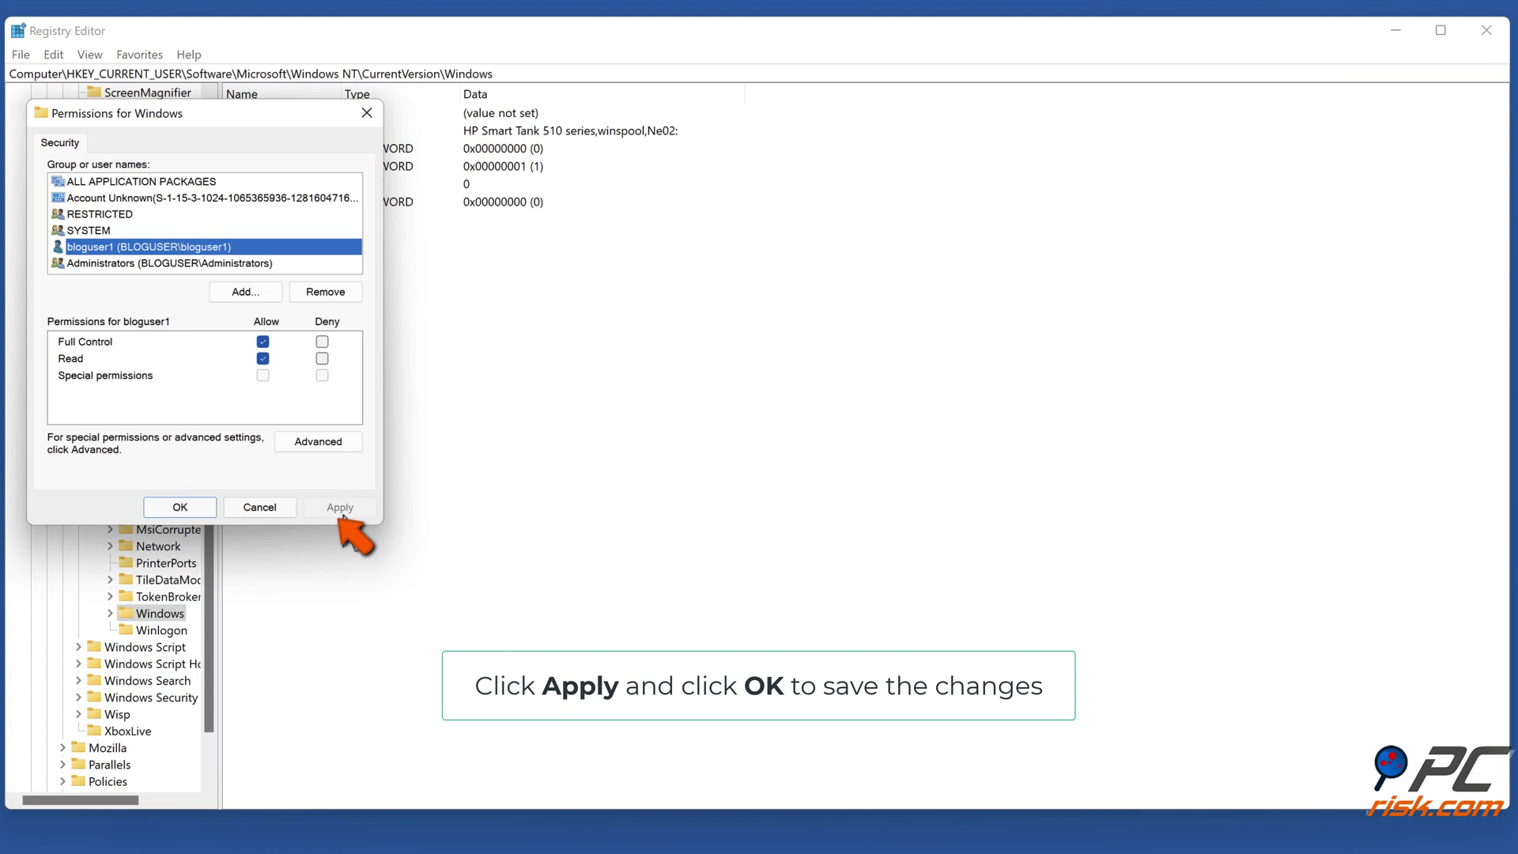
left_click(187, 512)
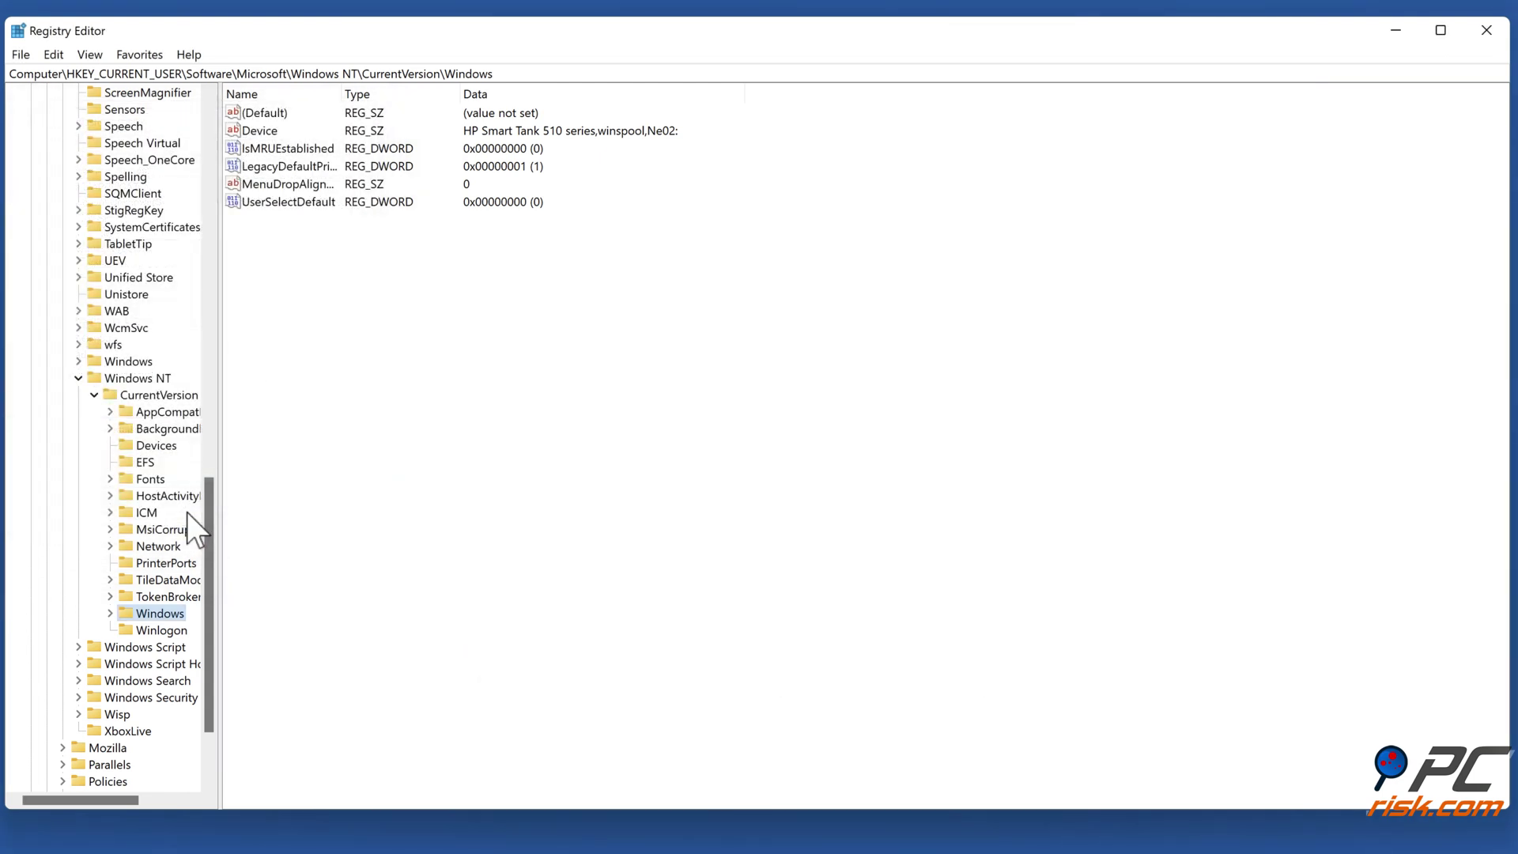
Rename the REG_DWORD value UserSelectDefault to 'HP Smart Tank 510 series'.
left_click(291, 205)
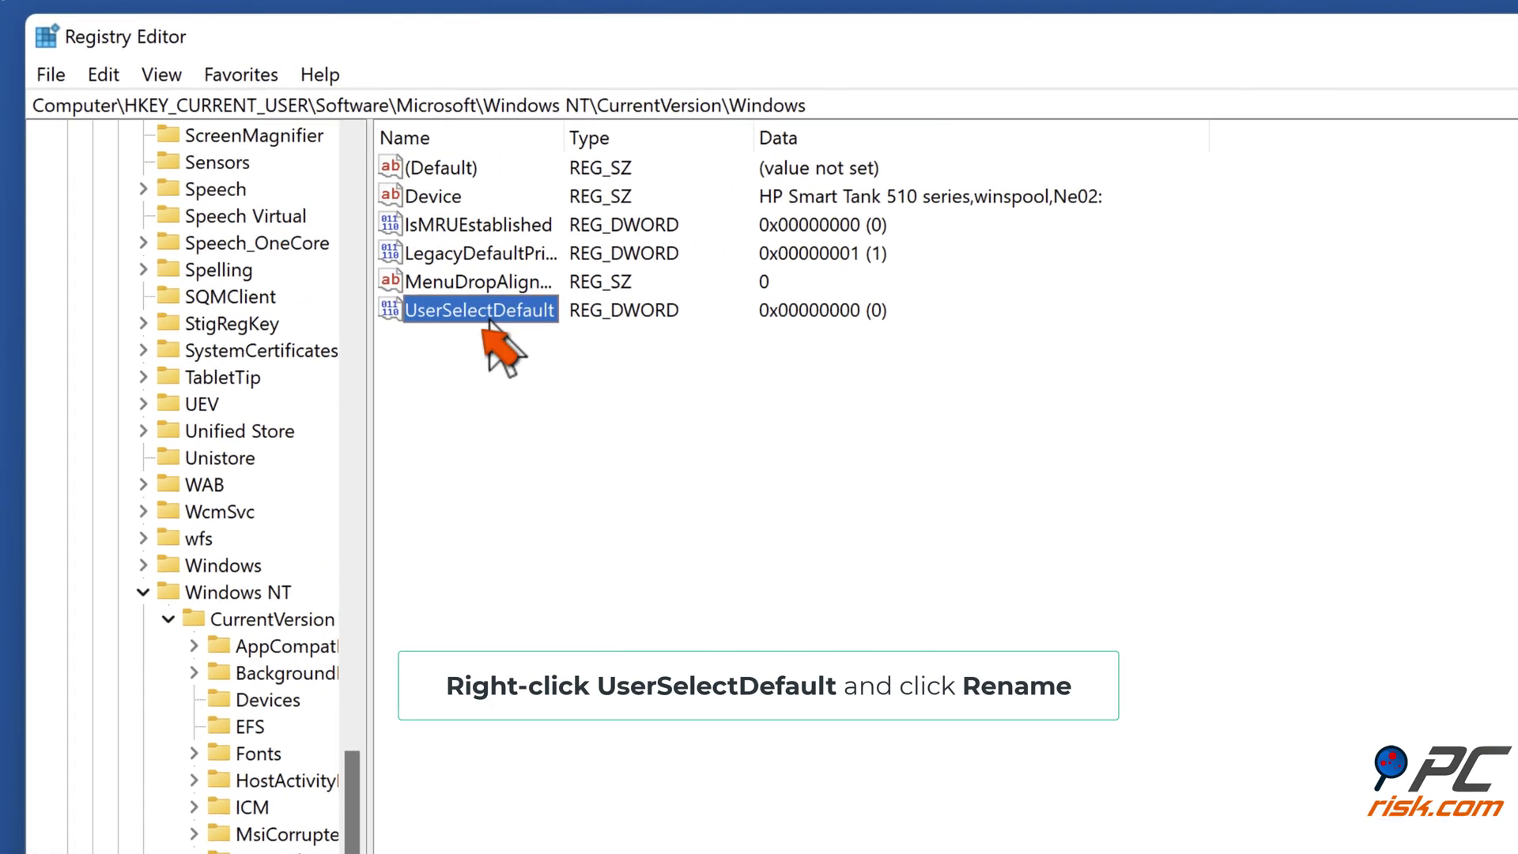
right_click(490, 320)
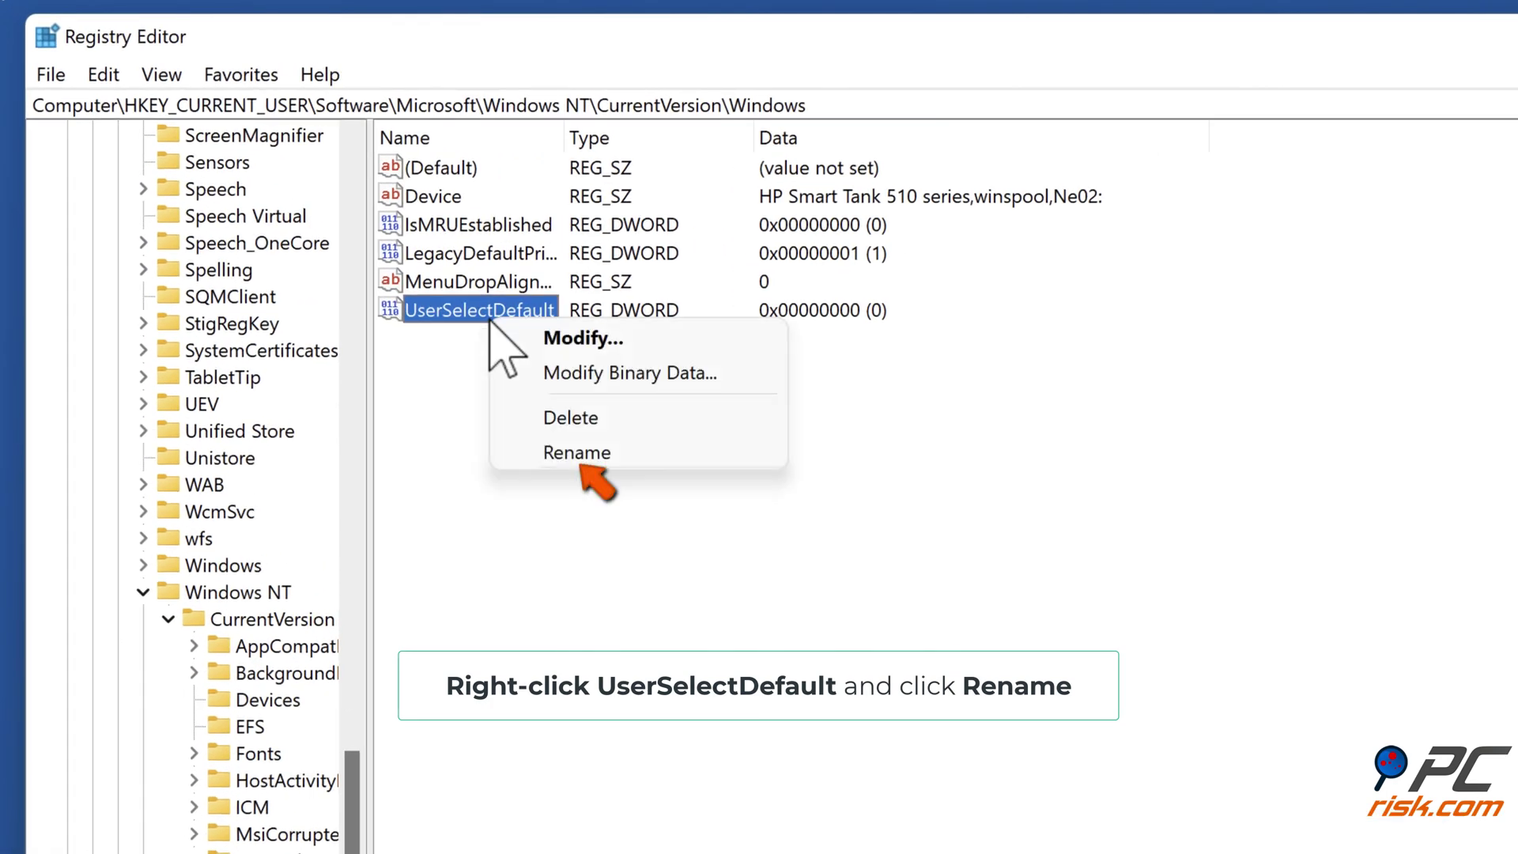
left_click(576, 452)
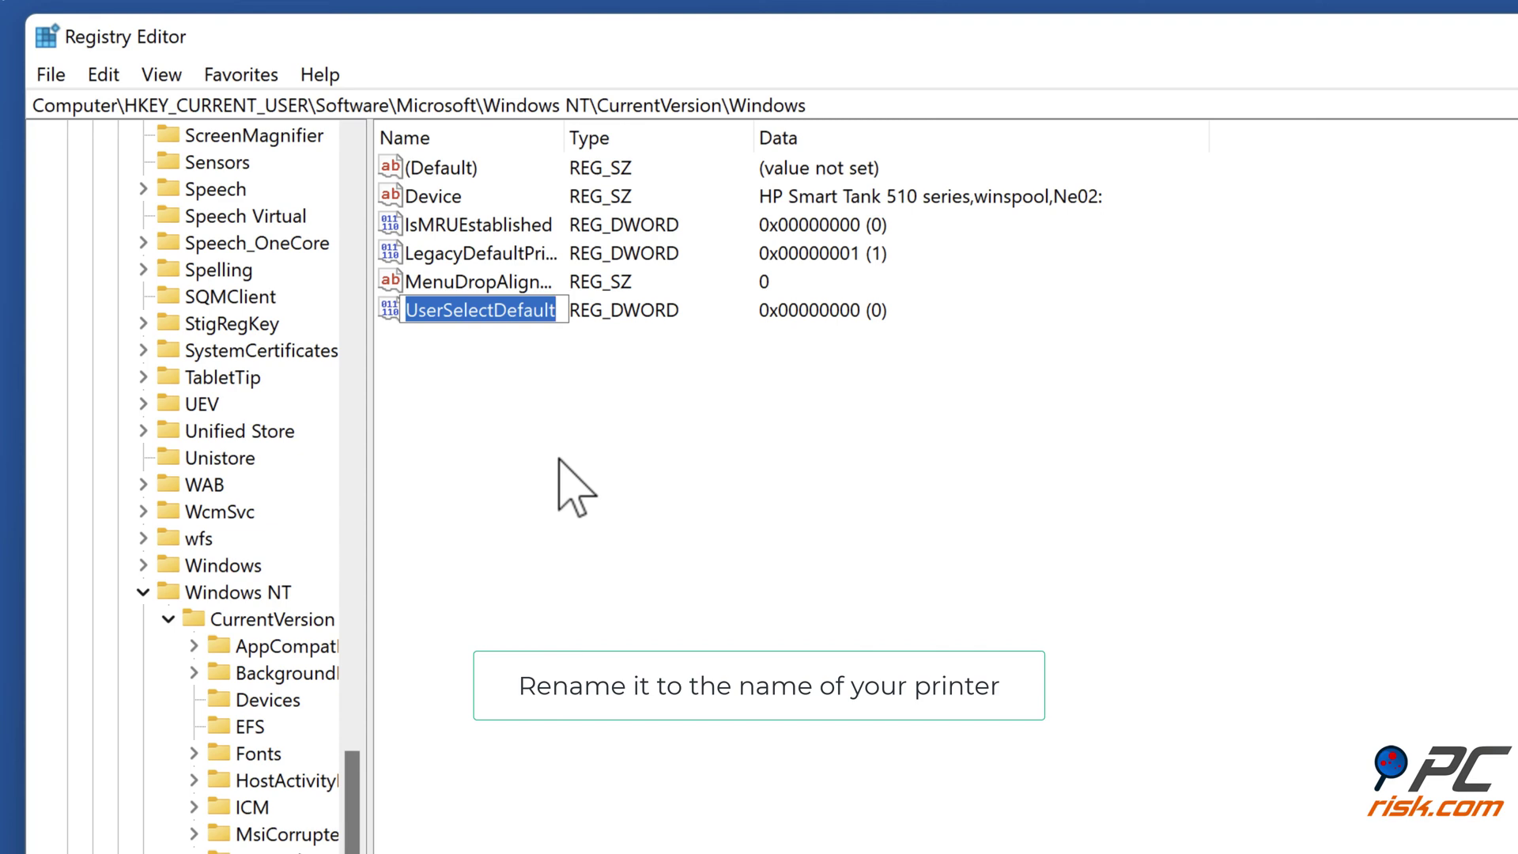
type("HP Smart Tank 510 series")
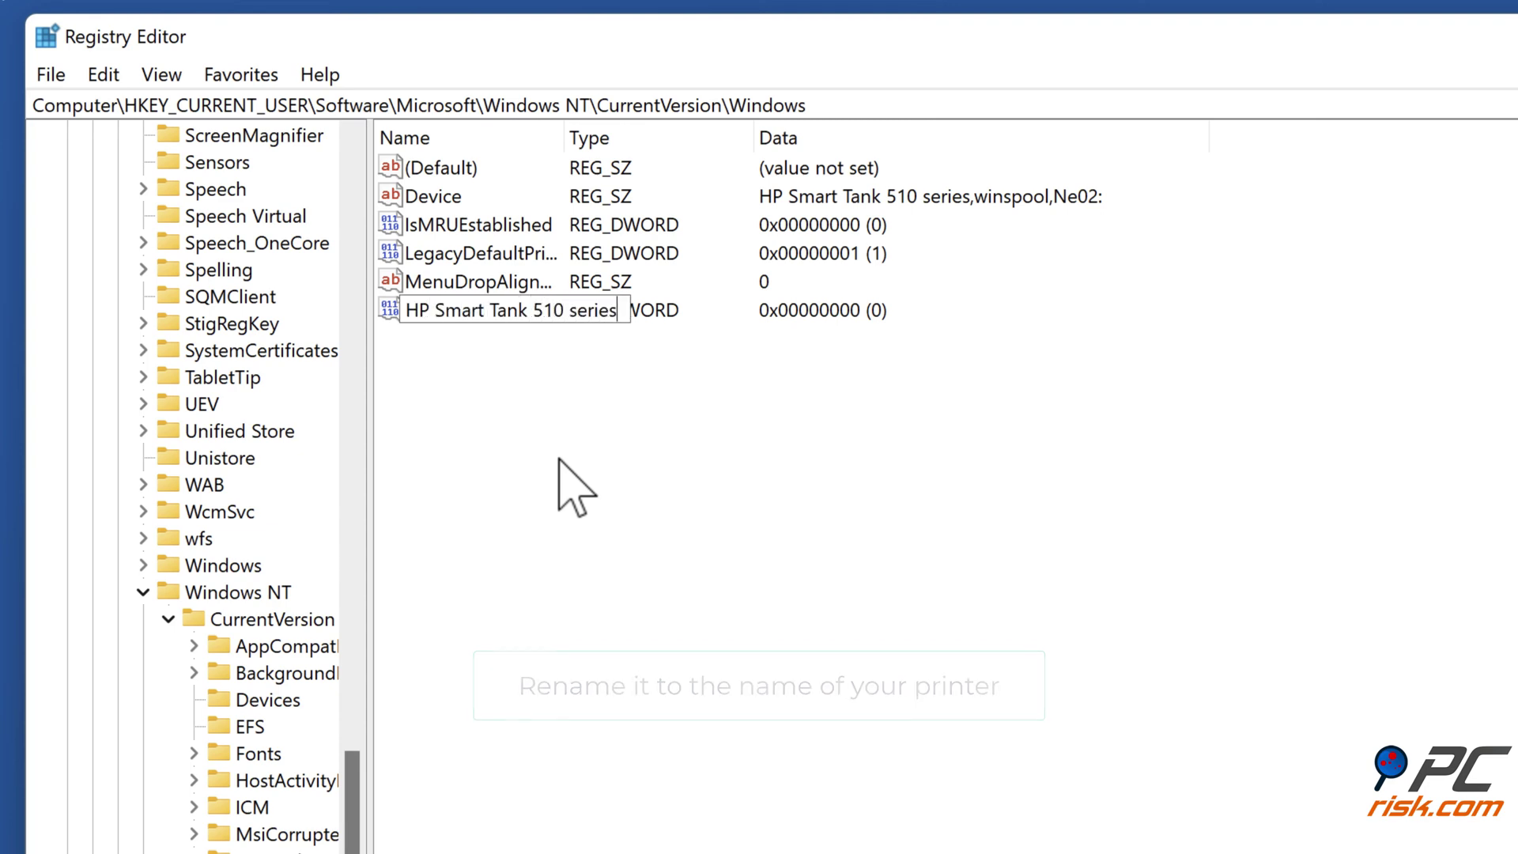
key("Return")
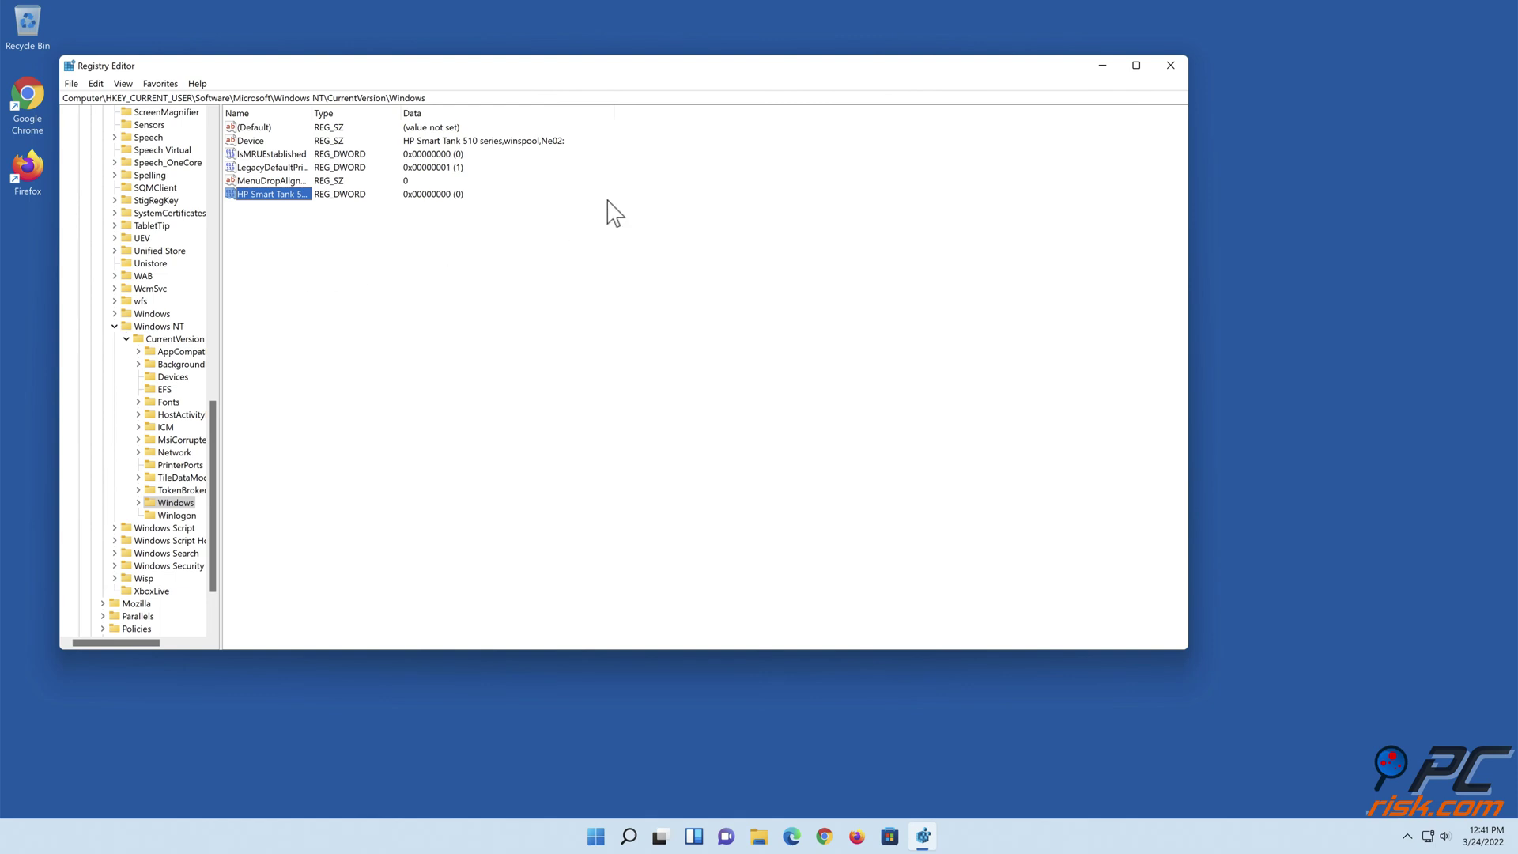
Close Registry Editor, run a Combo Cleaner scan, and quarantine the detected threats.
left_click(1170, 66)
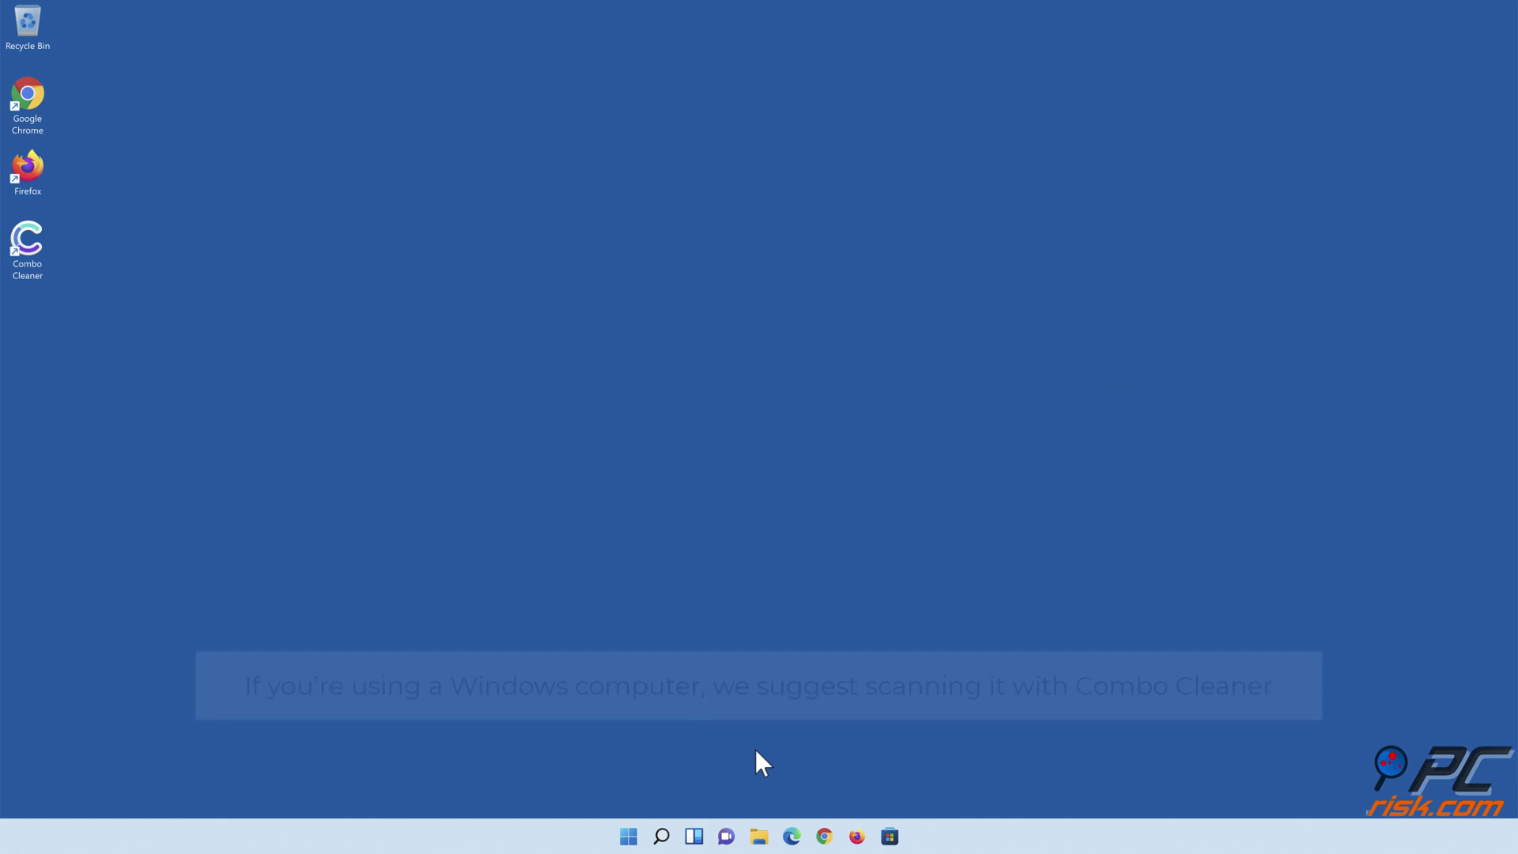
double_click(39, 270)
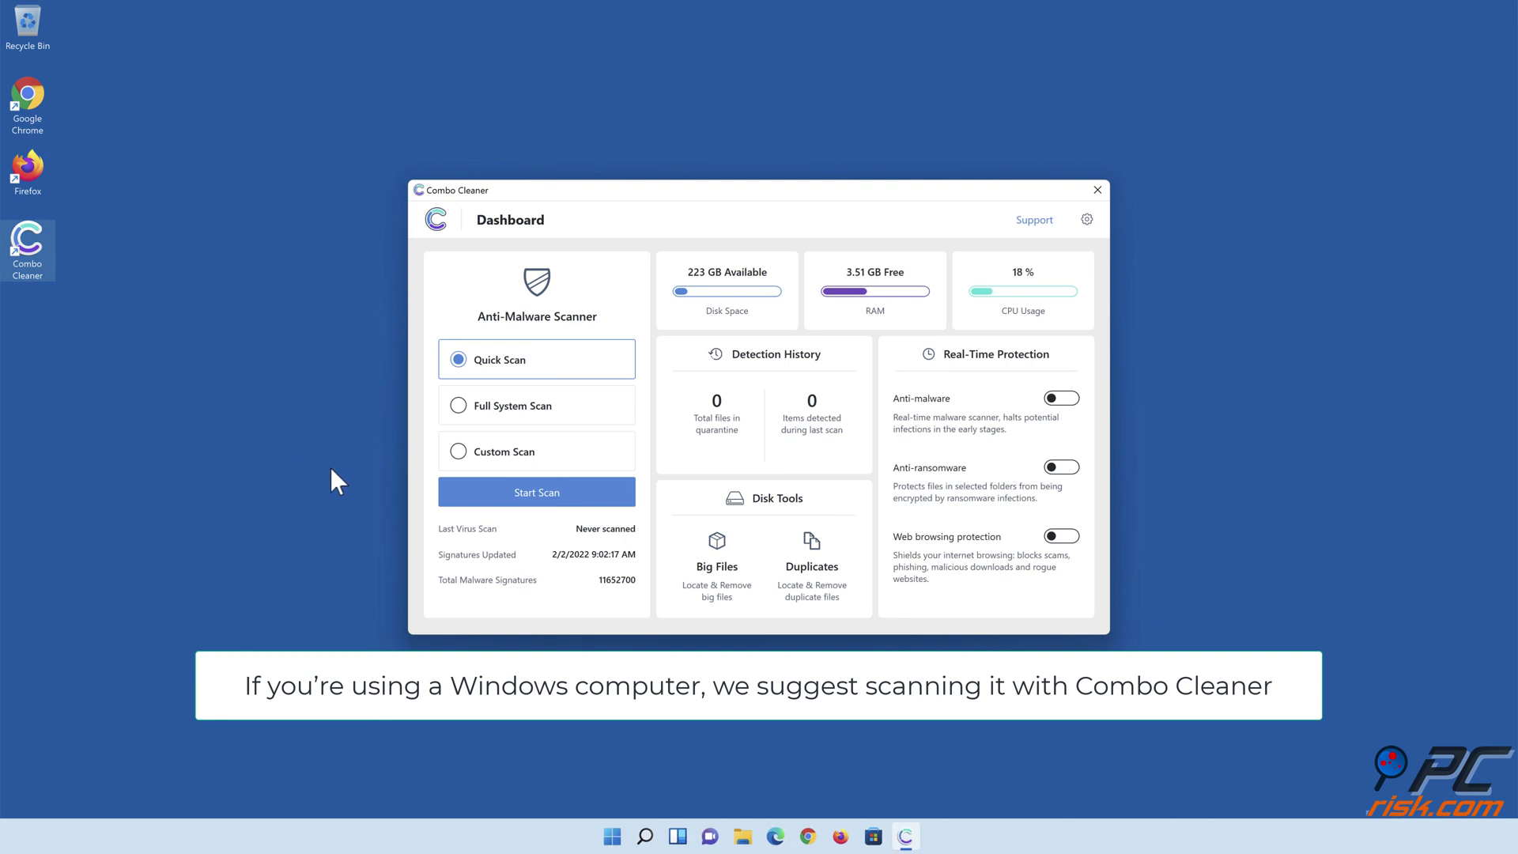
left_click(537, 503)
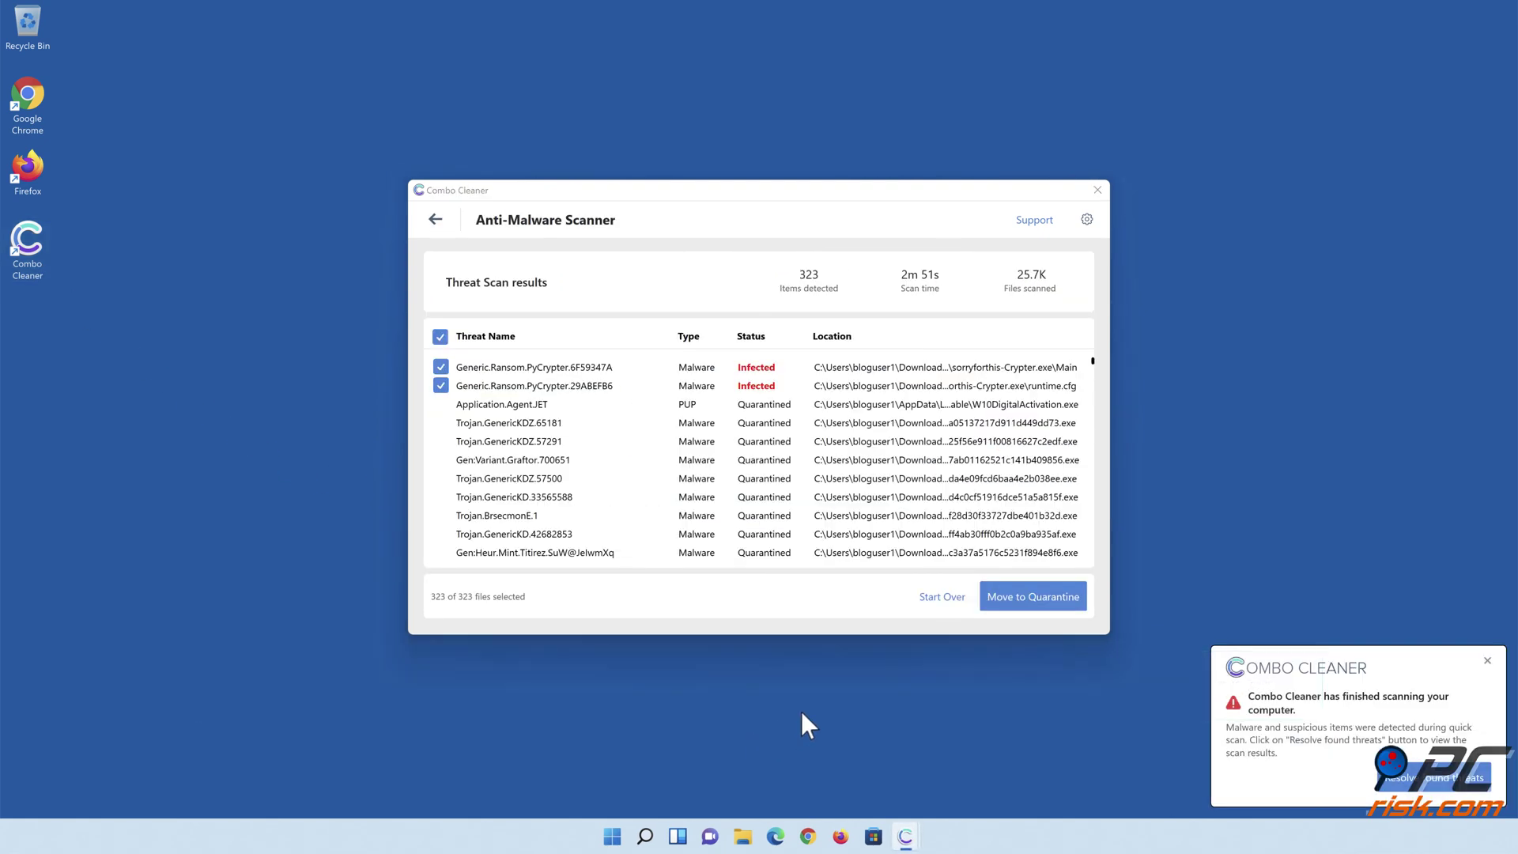
left_click(1028, 605)
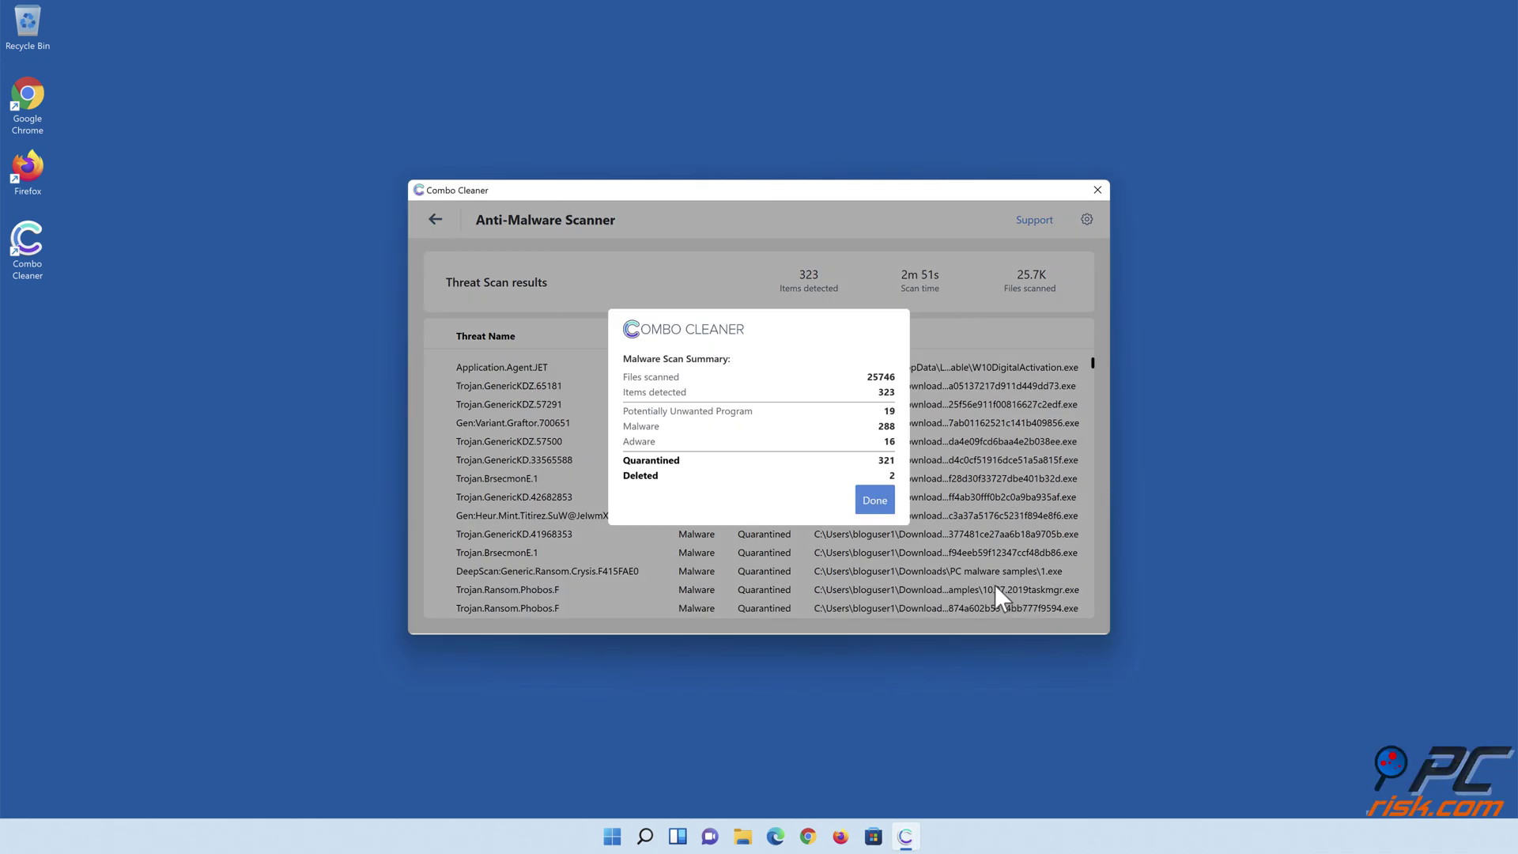
Dismiss the scan summary and switch on real-time anti-malware and anti-ransomware protection.
left_click(873, 503)
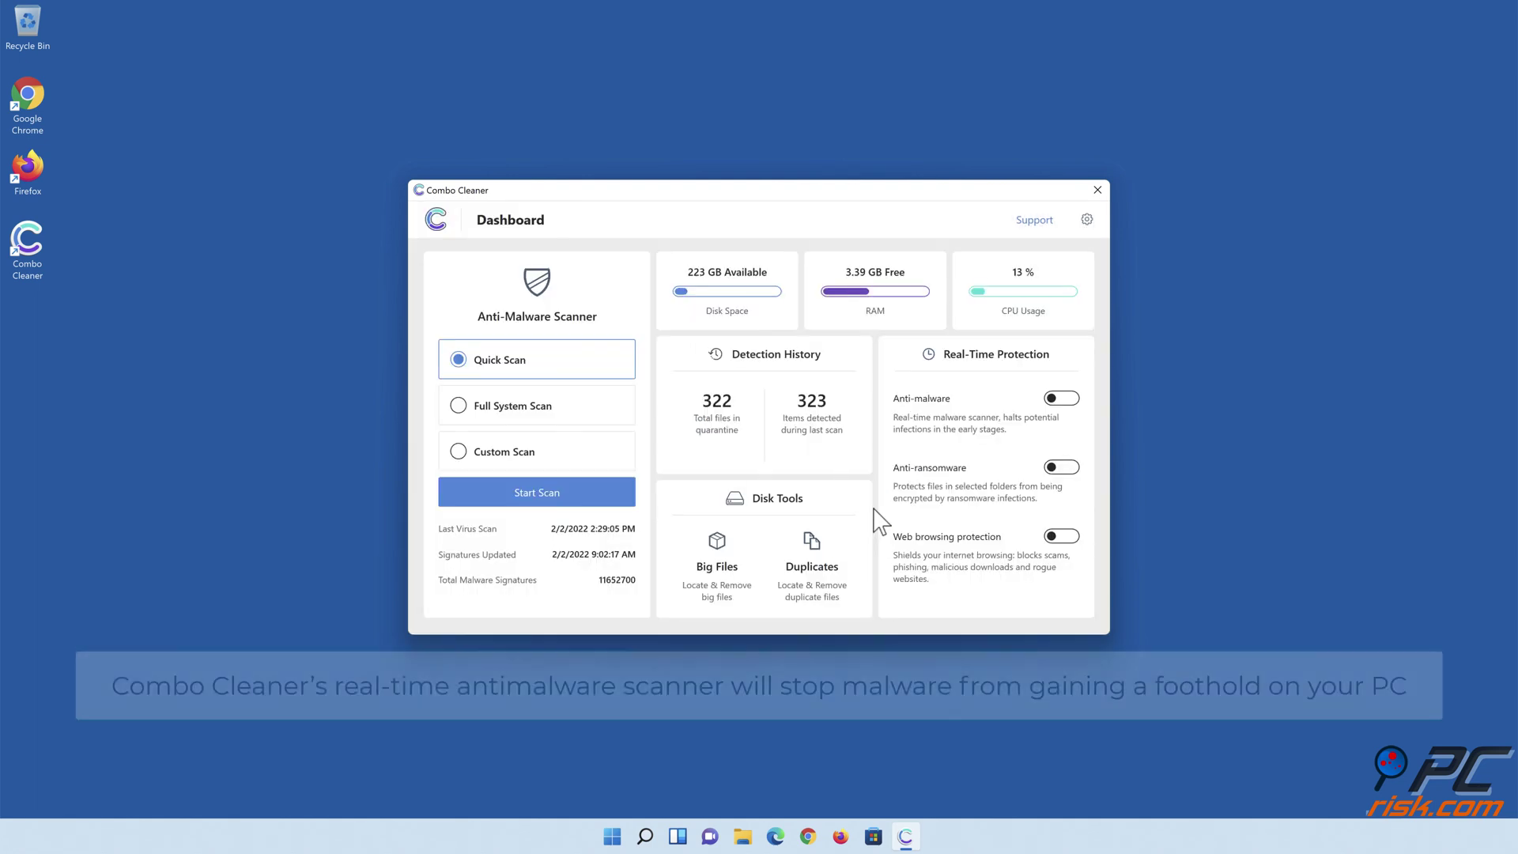
left_click(1060, 401)
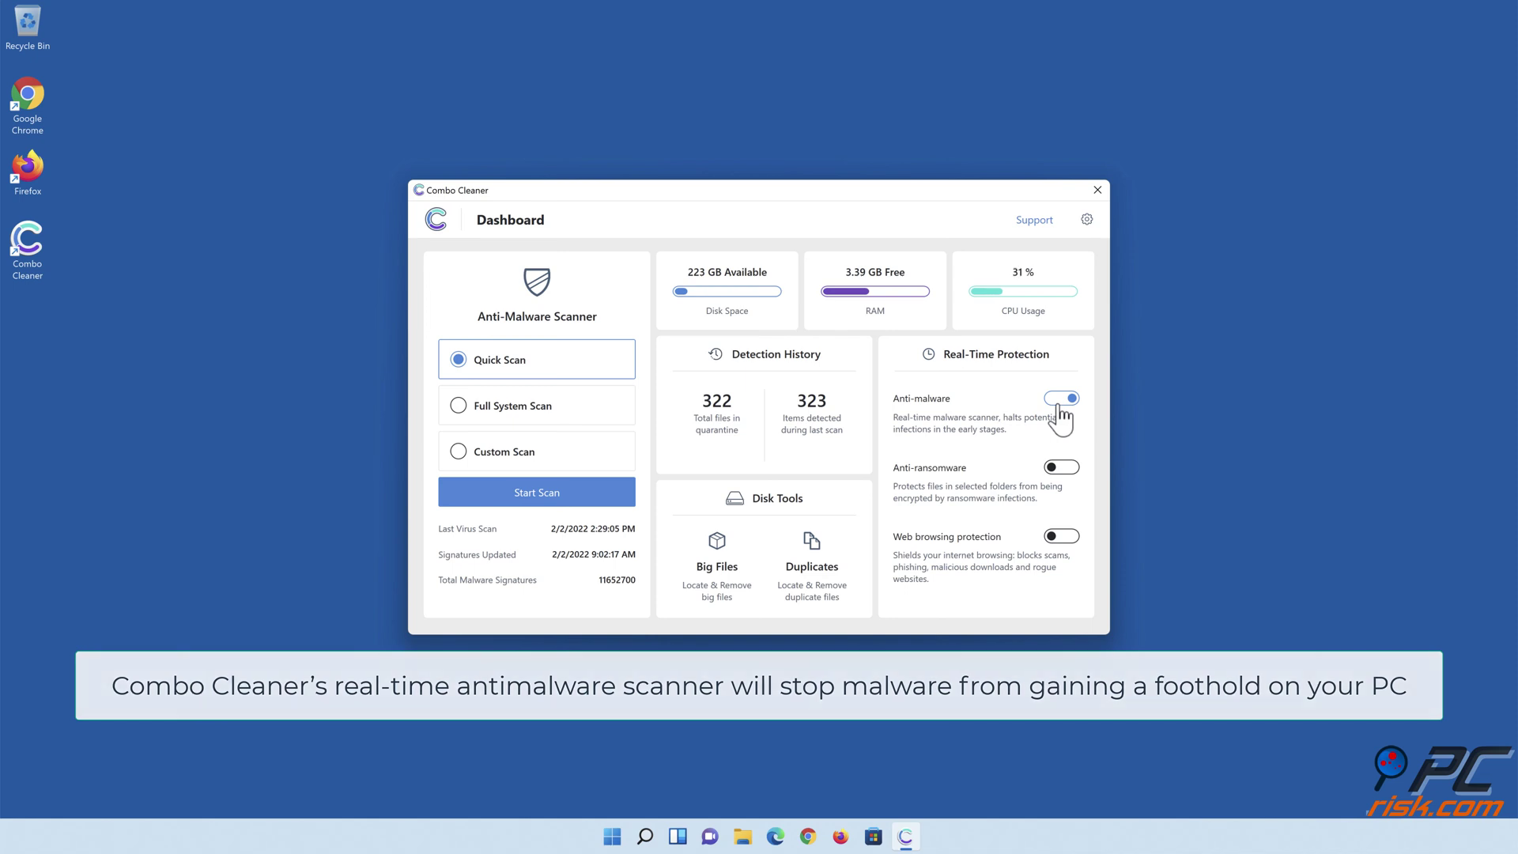
left_click(1061, 469)
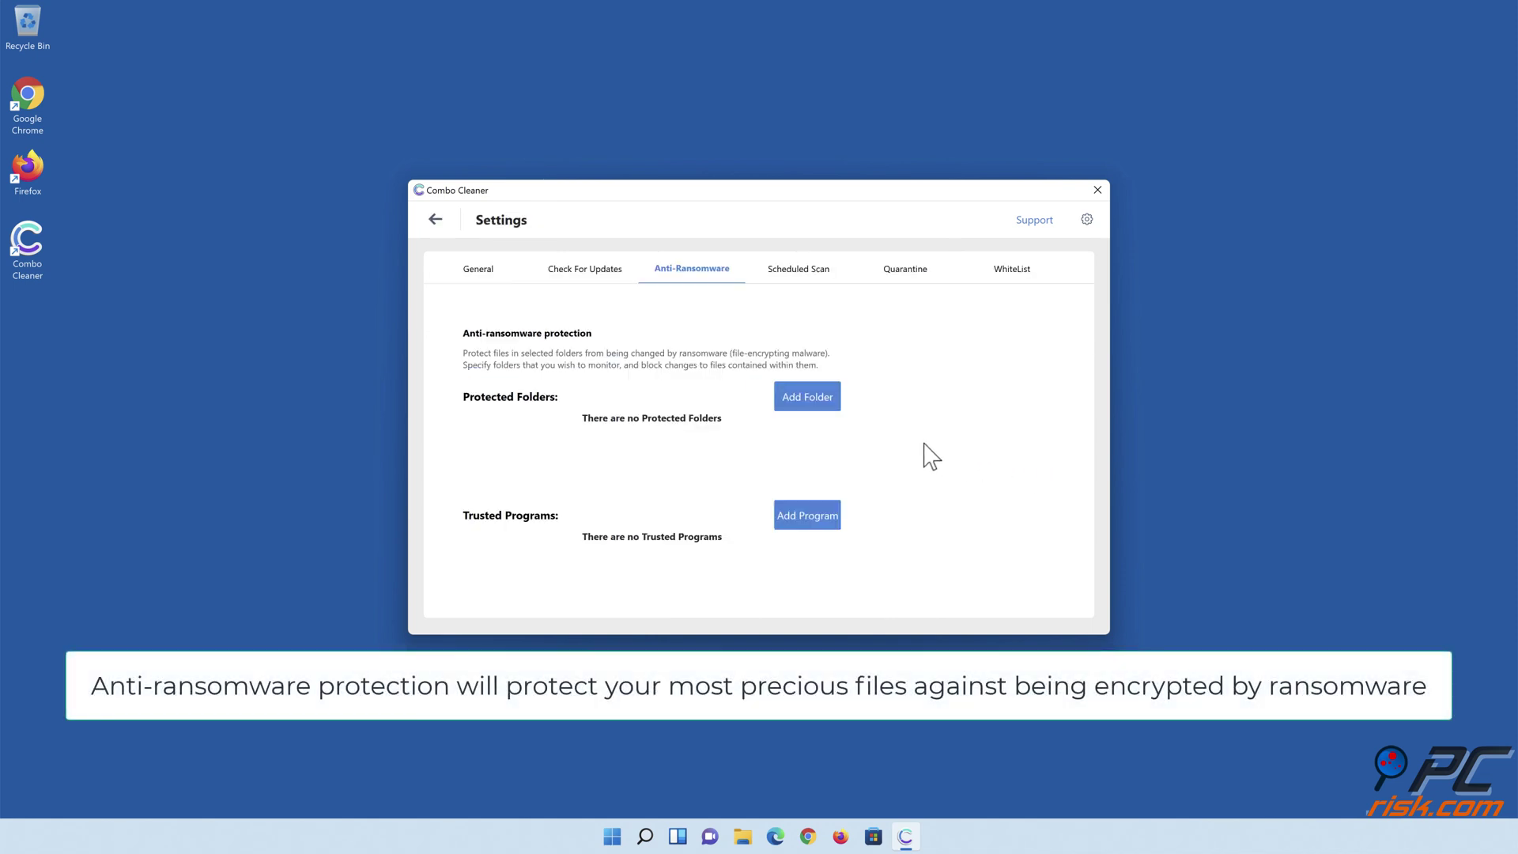
Add the Libraries > Documents folder as a ransomware-protected folder.
left_click(809, 405)
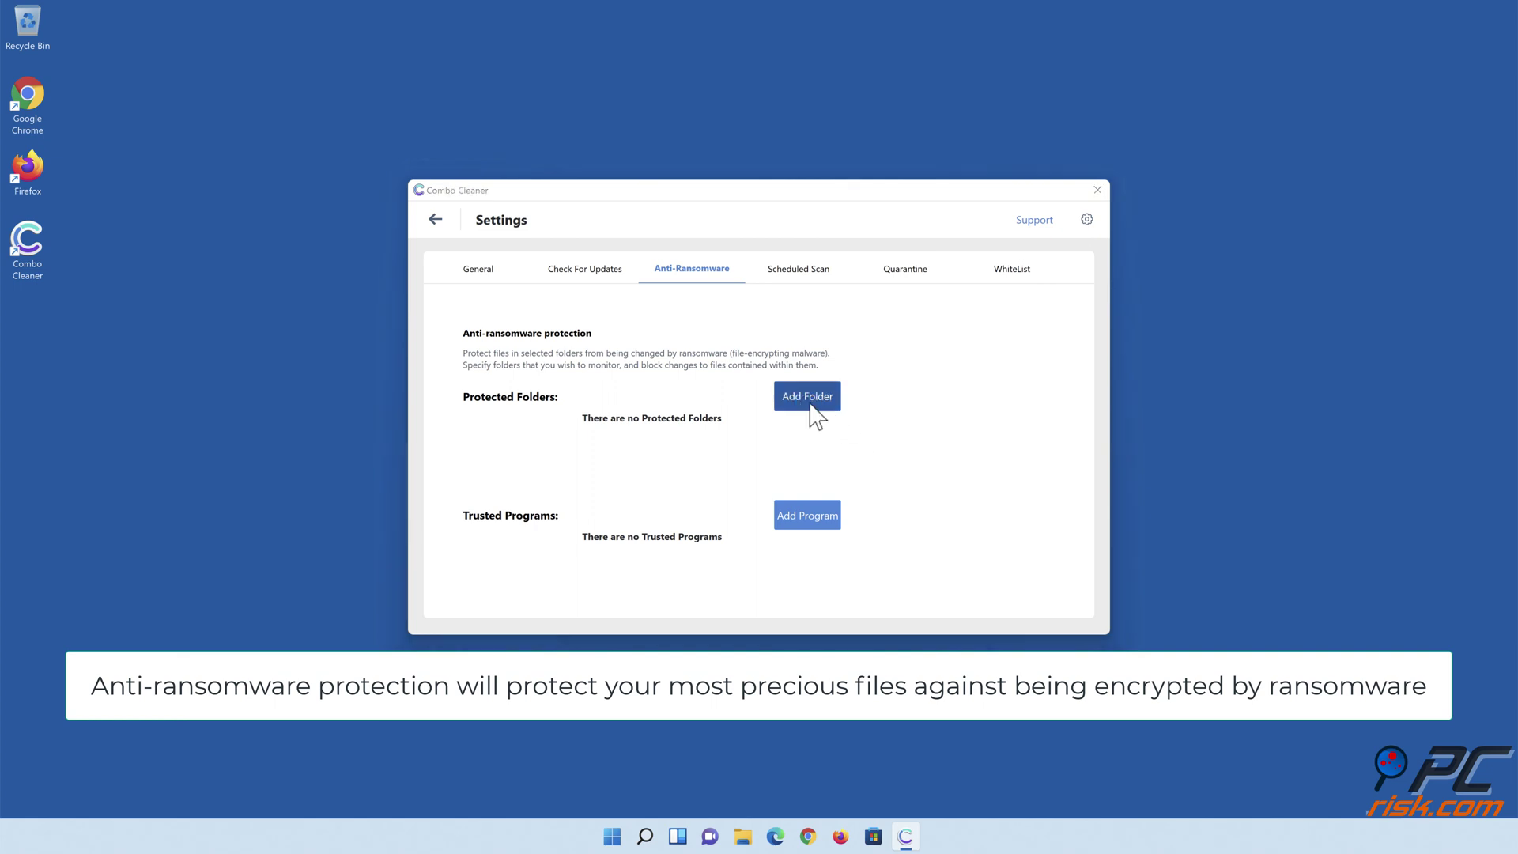
left_click(659, 408)
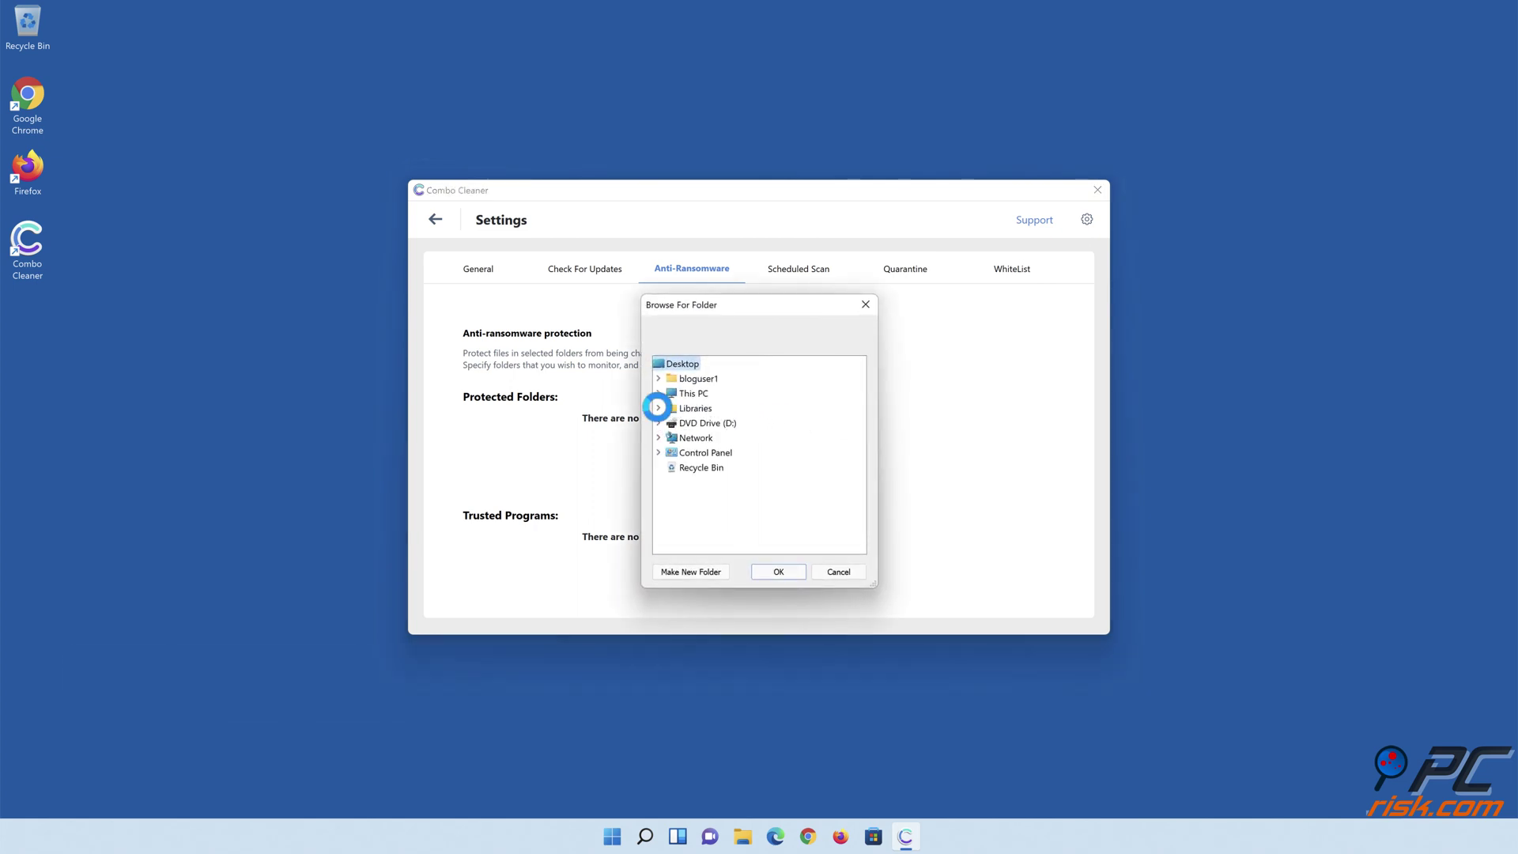
left_click(671, 438)
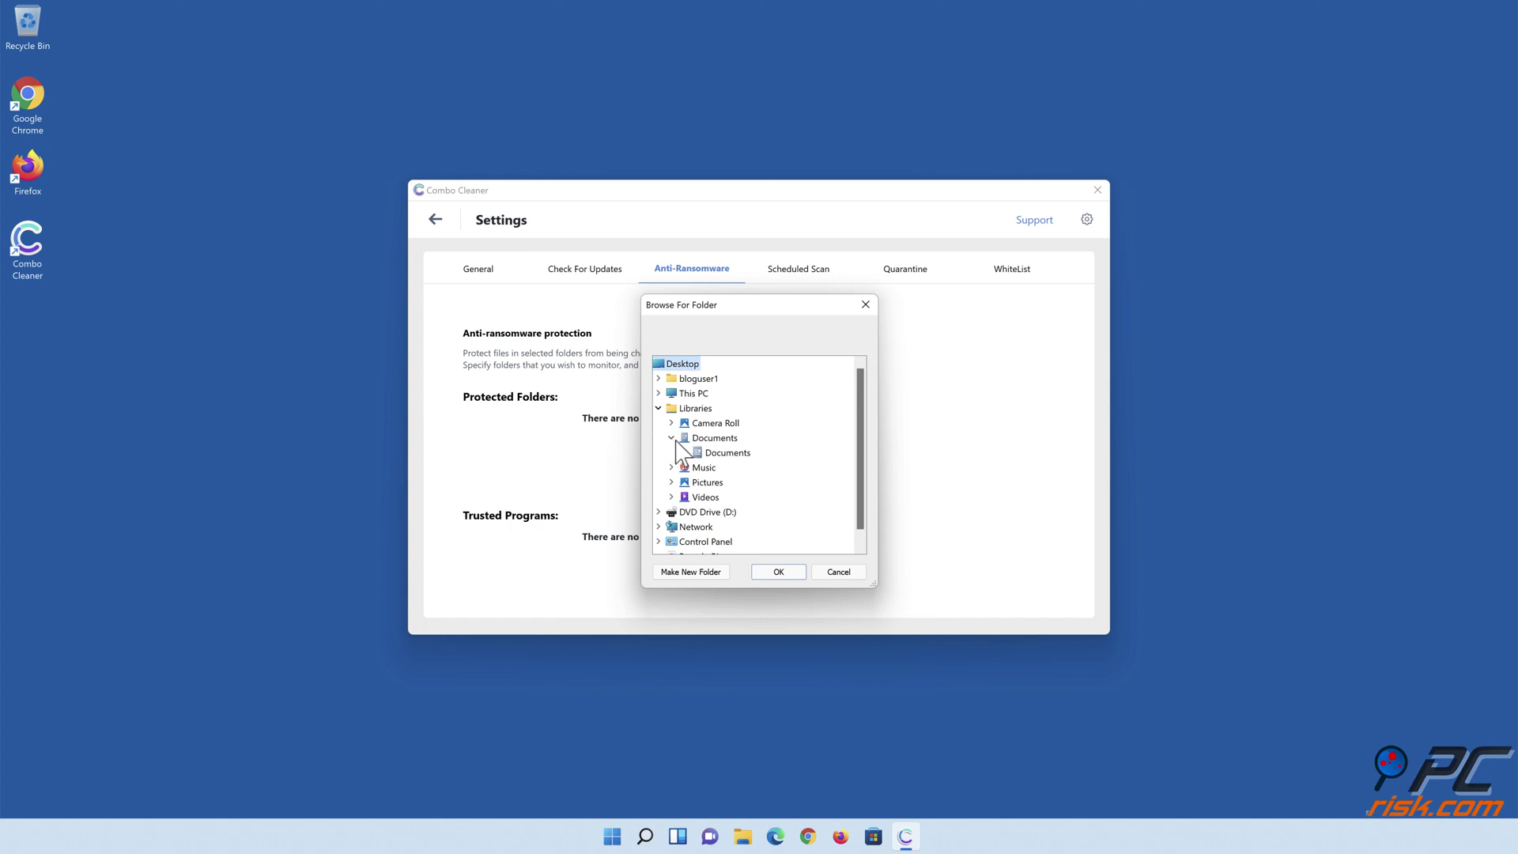
left_click(722, 453)
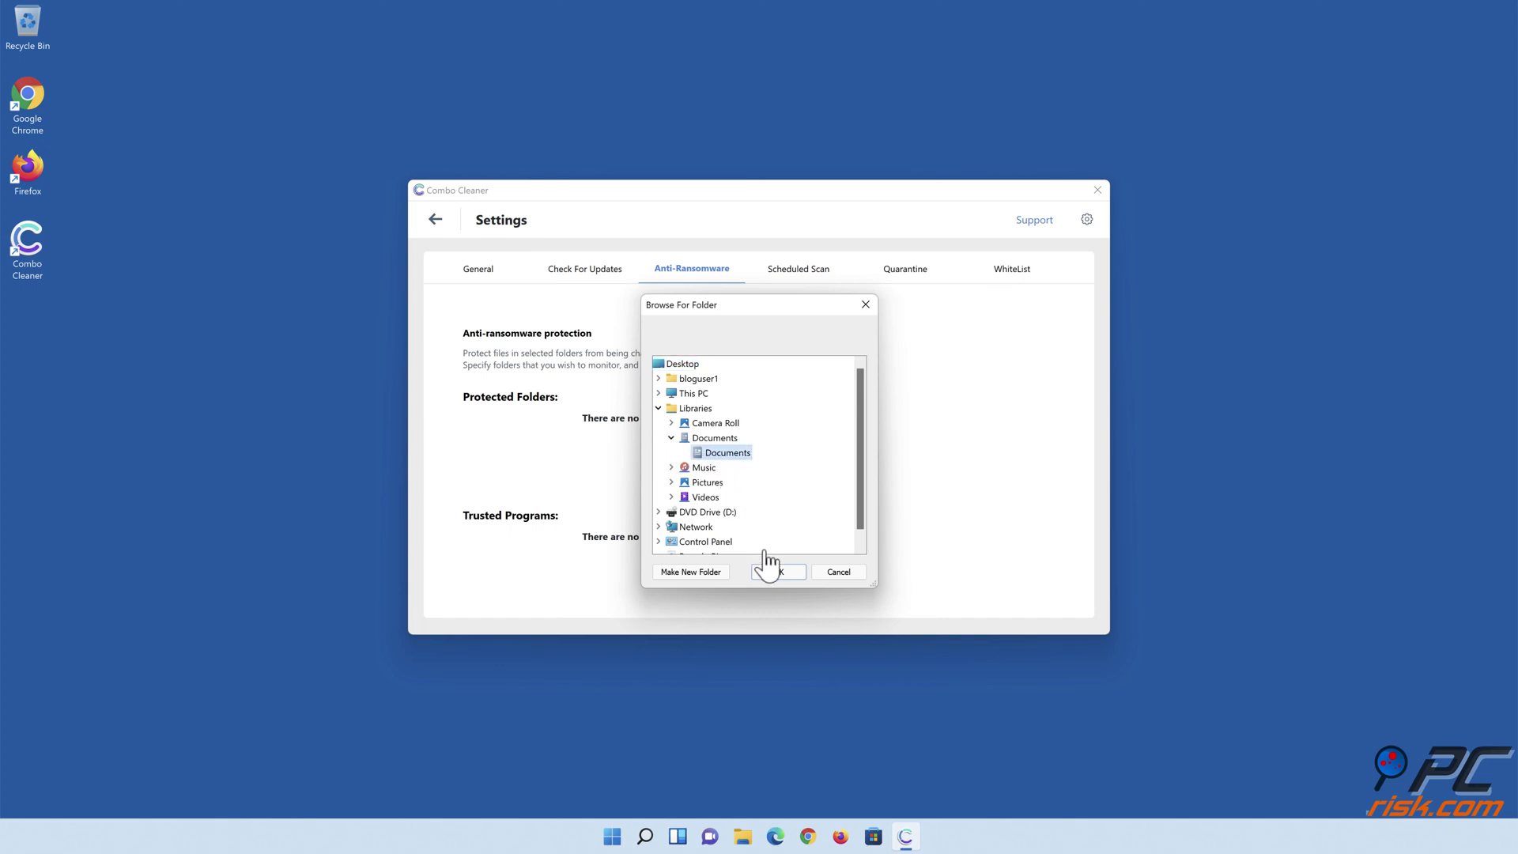
left_click(779, 574)
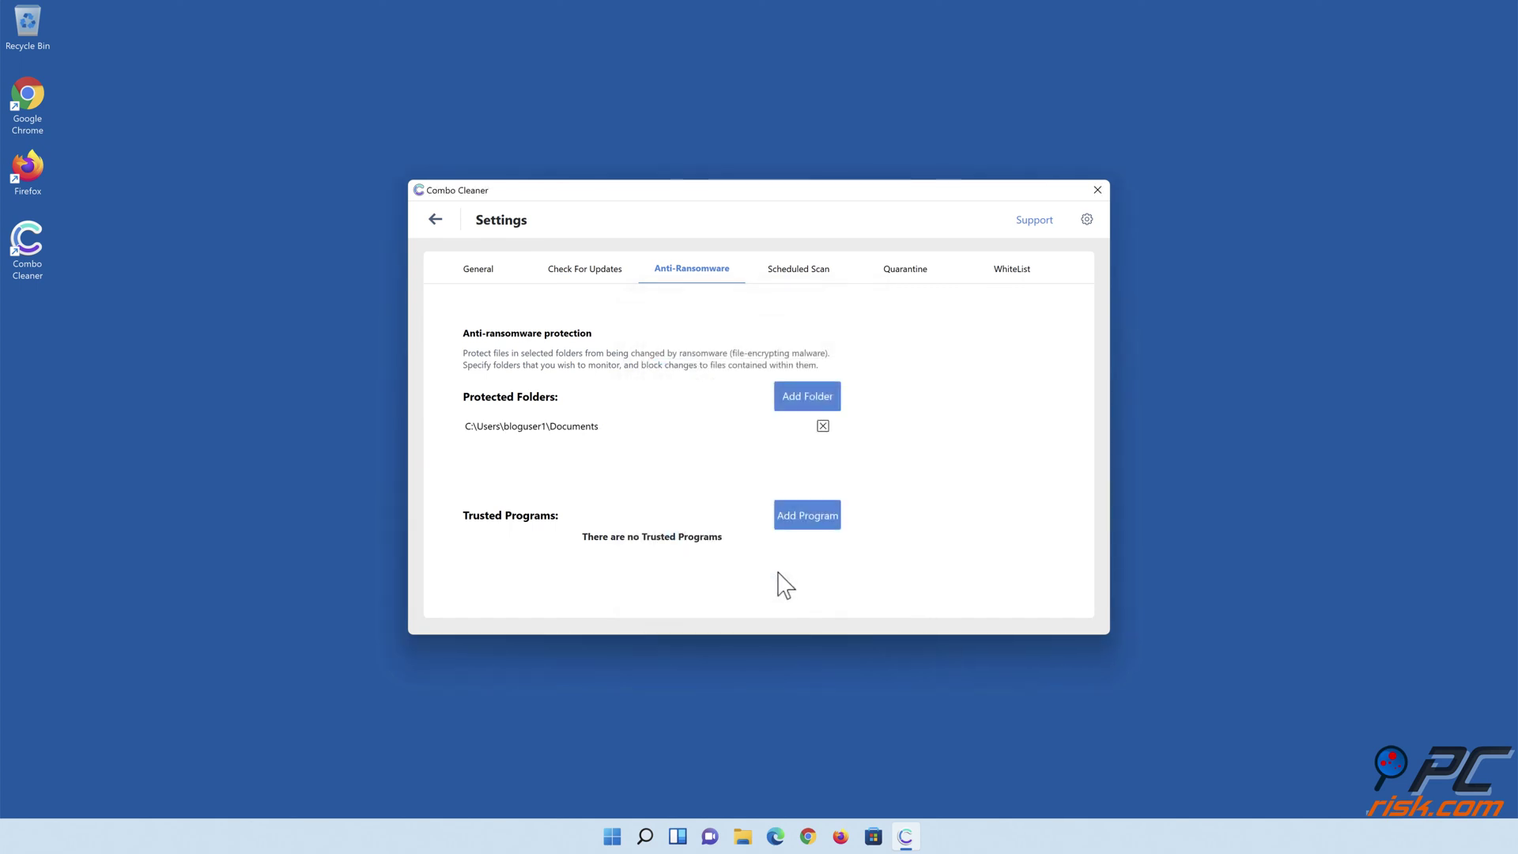
Back on the Dashboard, toggle Web browsing protection on alongside anti-malware and anti-ransomware.
left_click(441, 227)
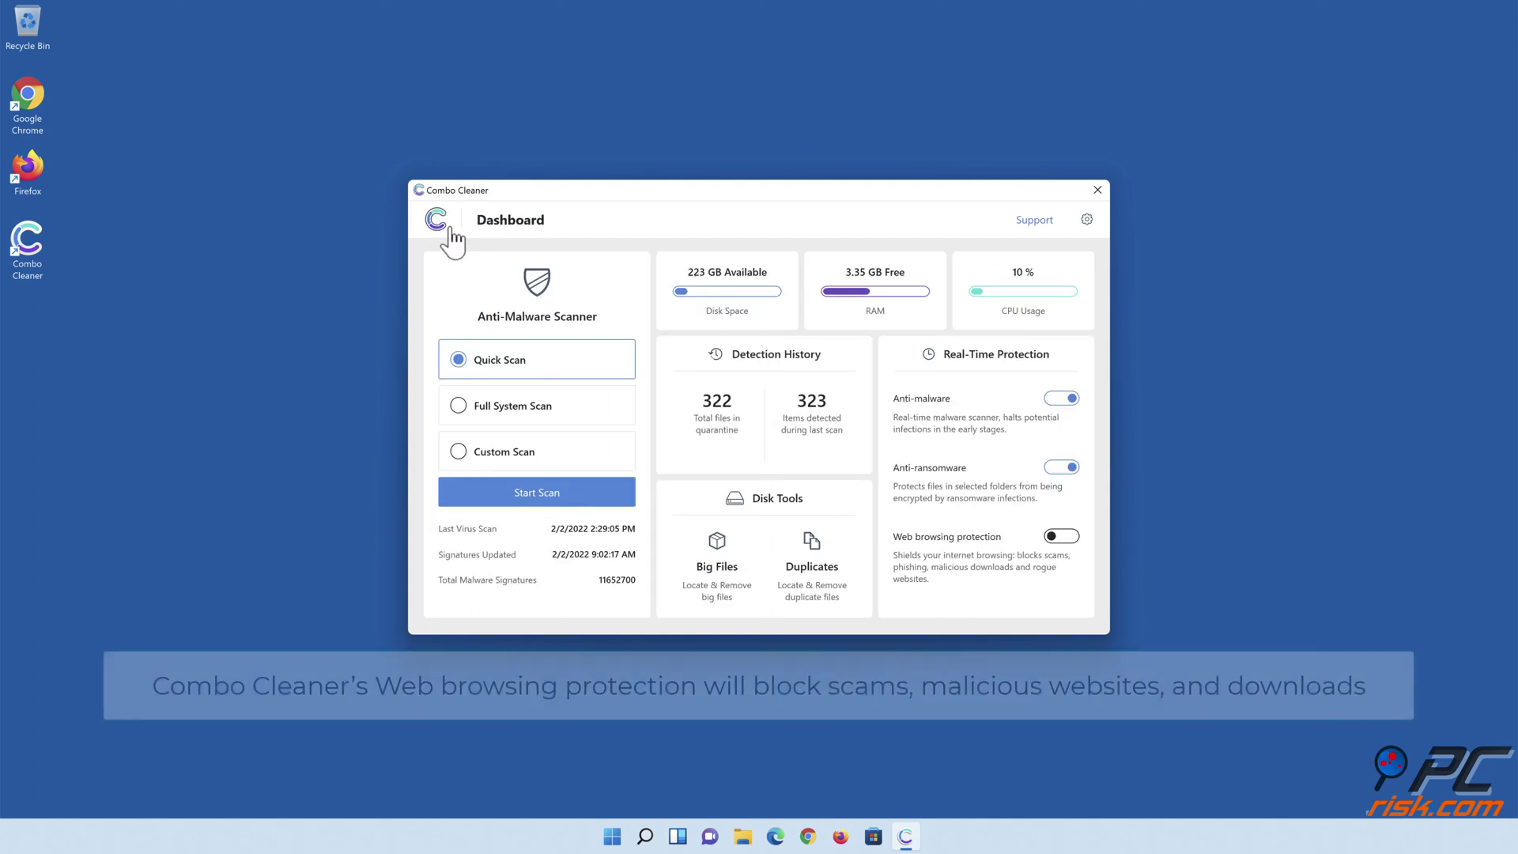
left_click(1061, 538)
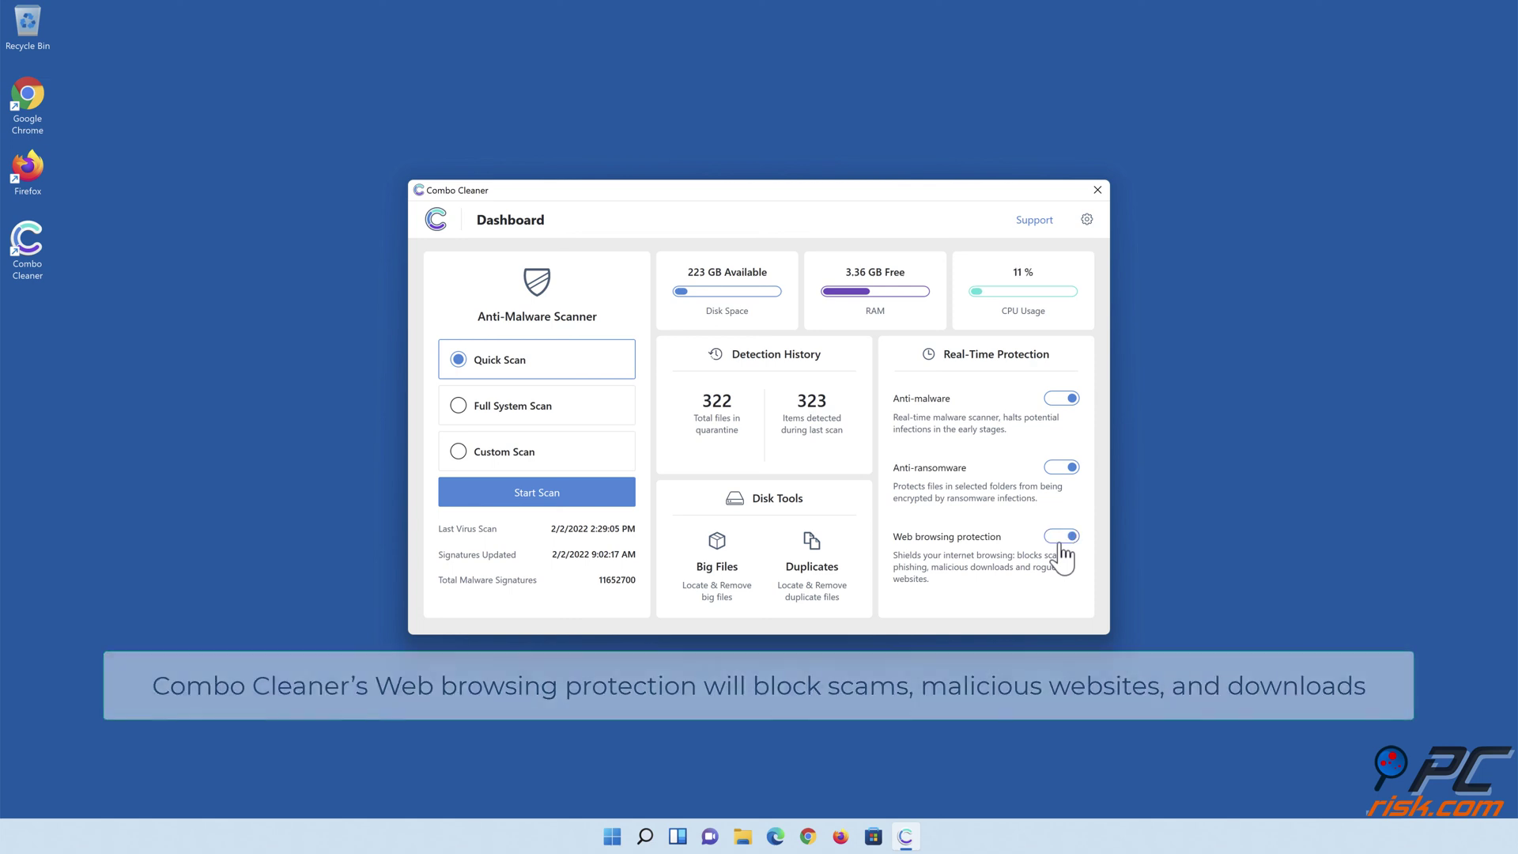